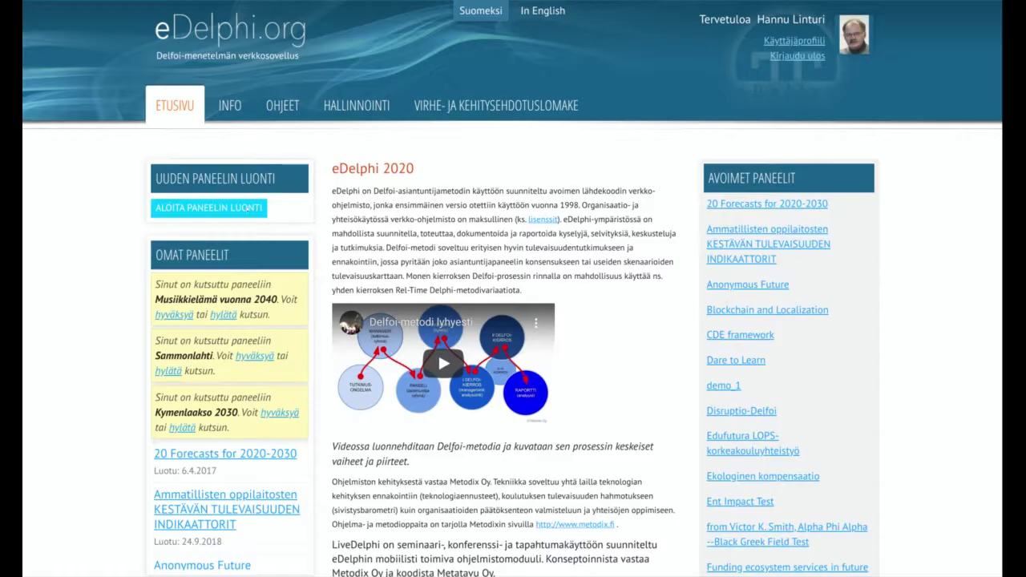
Try to create a new panel named Testipaneeli with the description Selite
{"action": "left_click", "coordinate": [248, 207]}
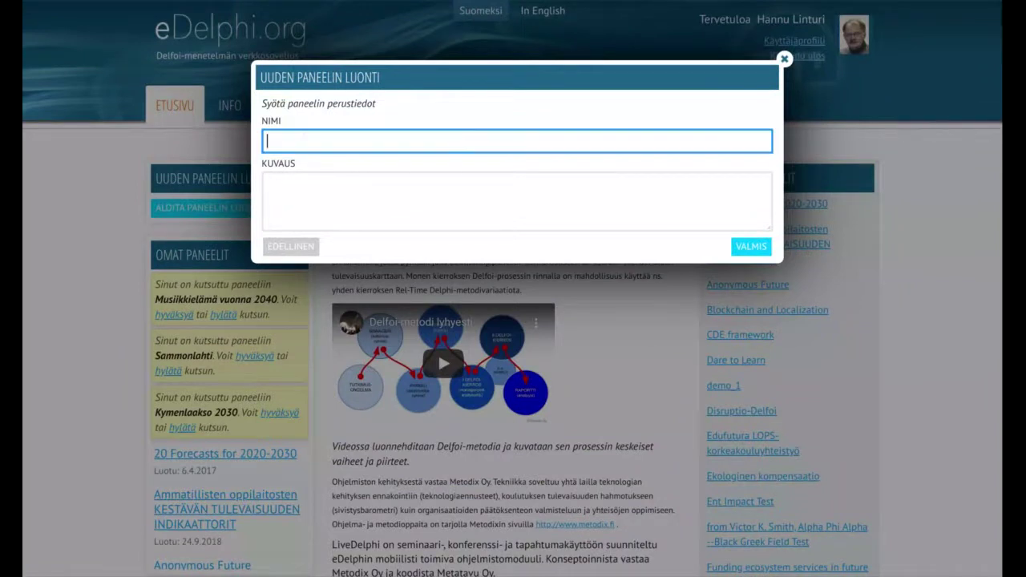
{"action": "type", "text": "Testipaneeli"}
{"action": "left_click", "coordinate": [314, 195]}
{"action": "type", "text": "Selite"}
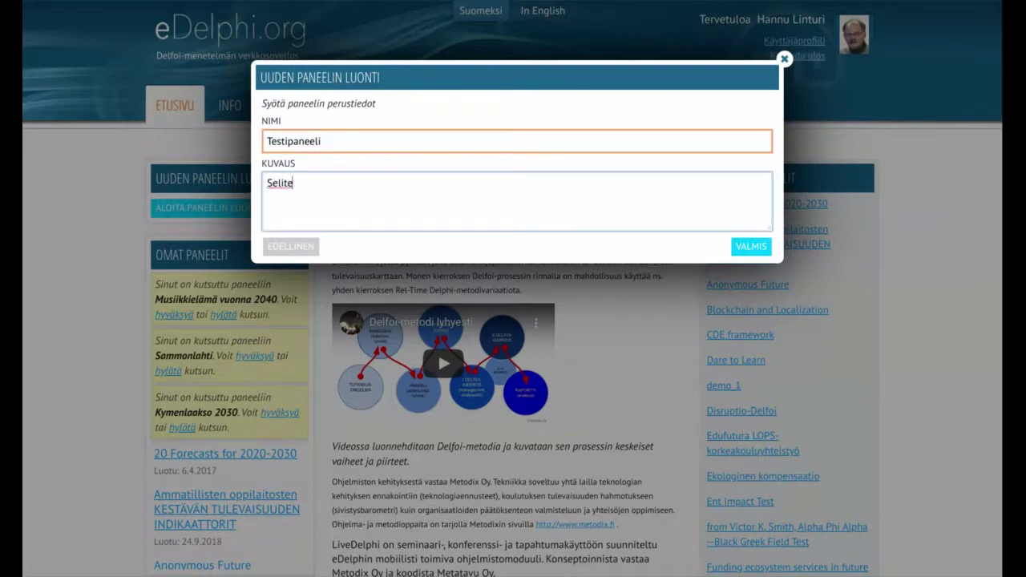
{"action": "left_click", "coordinate": [751, 247]}
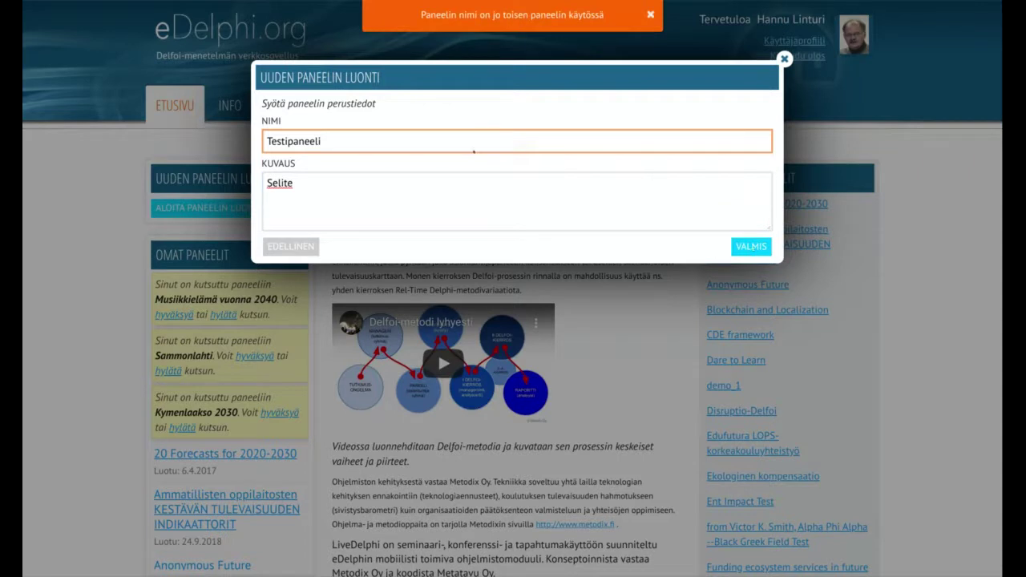
Change the new panel's name to Testipaneeli215 and create the panel
{"action": "left_click", "coordinate": [437, 140]}
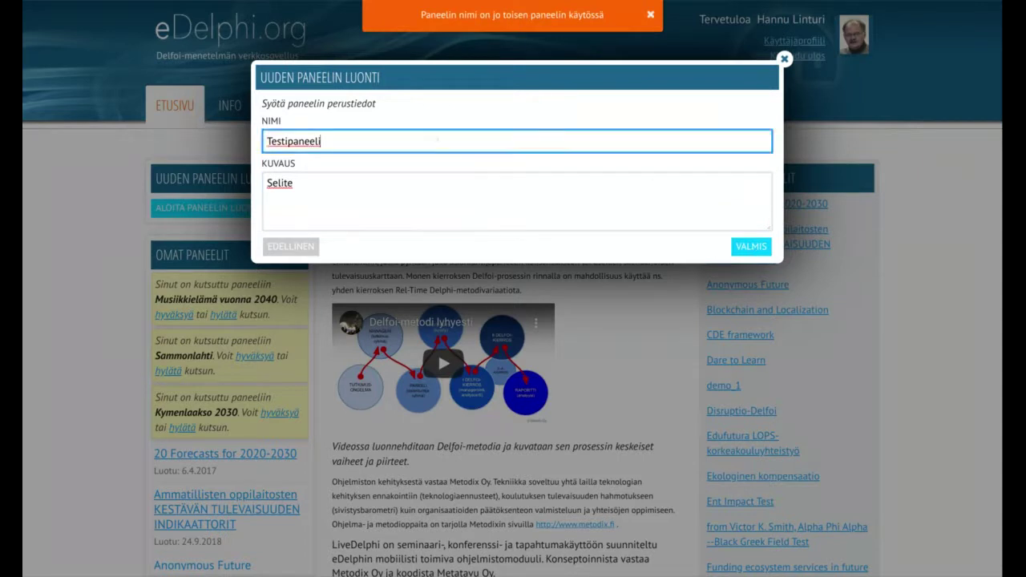
{"action": "type", "text": "215"}
{"action": "left_click", "coordinate": [753, 247]}
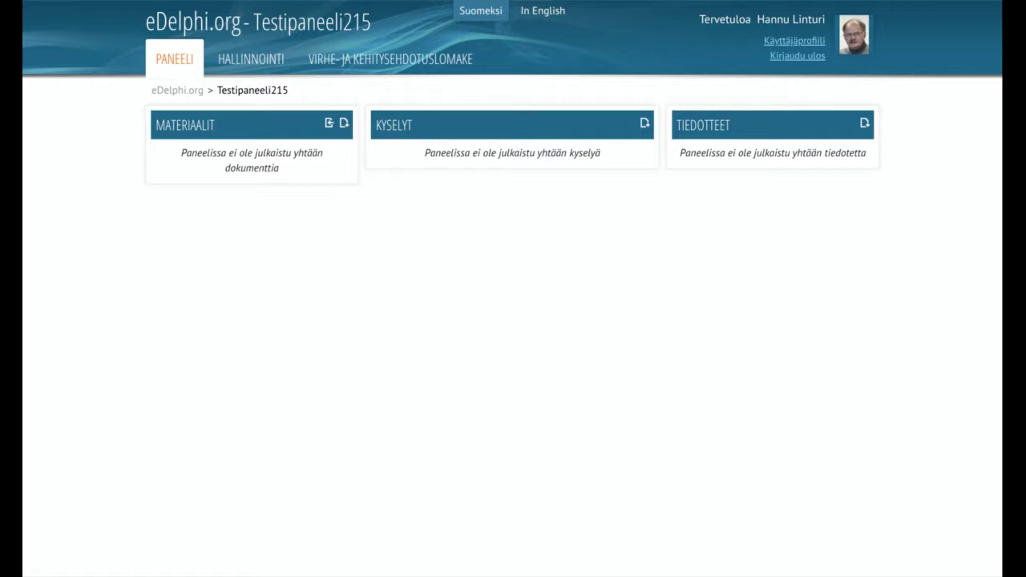
Create a survey named Testikysely with the description Selite, set its state to Aktiivinen, and save it
{"action": "left_click", "coordinate": [644, 123]}
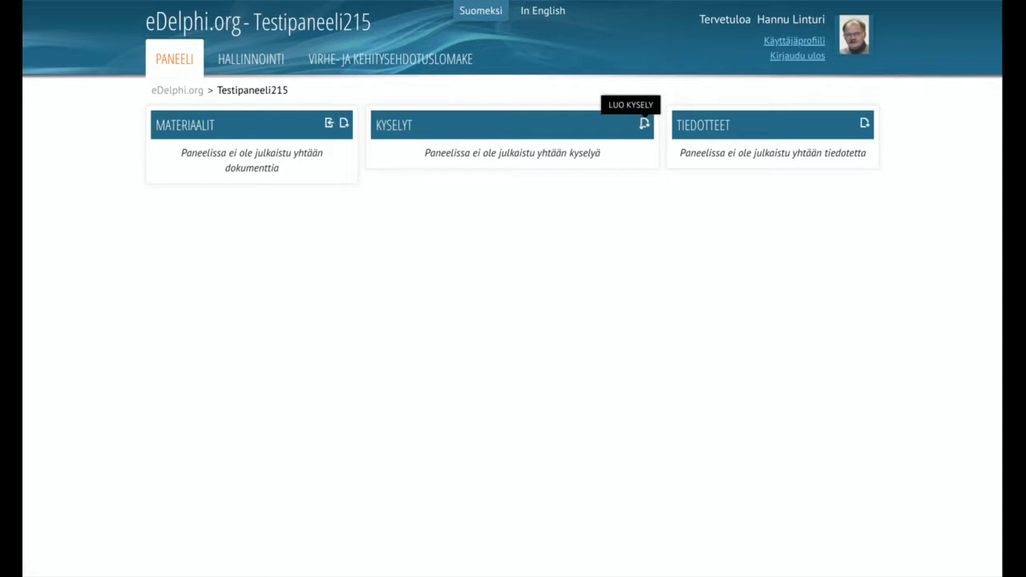
{"action": "left_click", "coordinate": [641, 124]}
{"action": "left_click", "coordinate": [647, 126]}
{"action": "left_click", "coordinate": [645, 120]}
{"action": "left_click", "coordinate": [645, 122]}
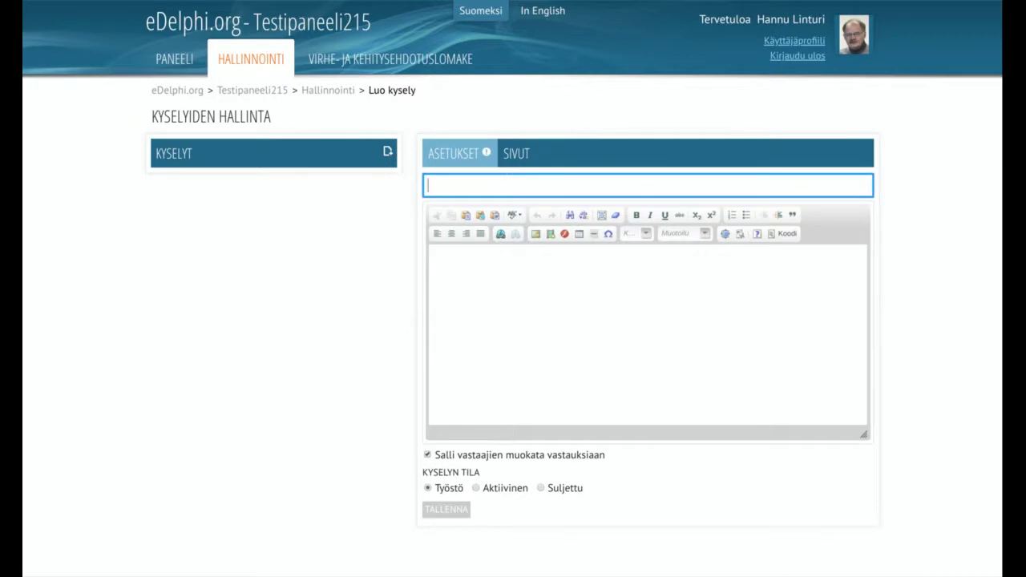
{"action": "type", "text": "Testikysely"}
{"action": "left_click", "coordinate": [495, 258]}
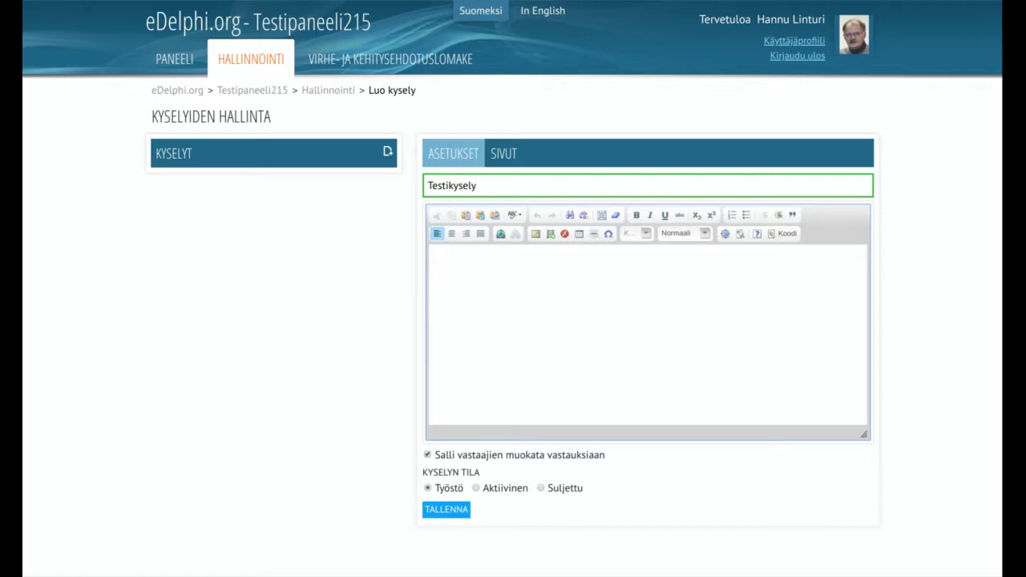
{"action": "type", "text": "Selite"}
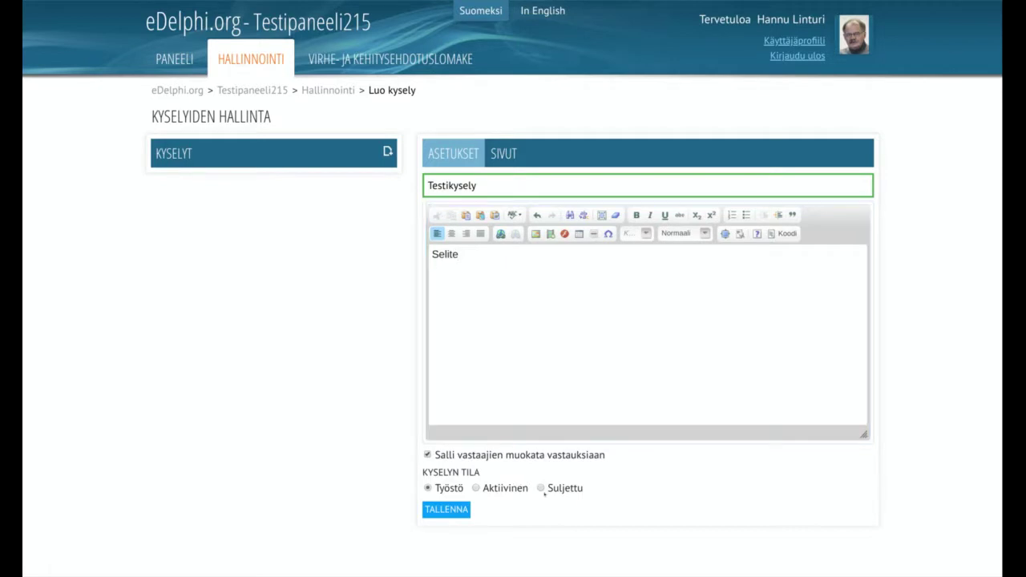
{"action": "left_click", "coordinate": [478, 489]}
{"action": "left_click", "coordinate": [463, 510]}
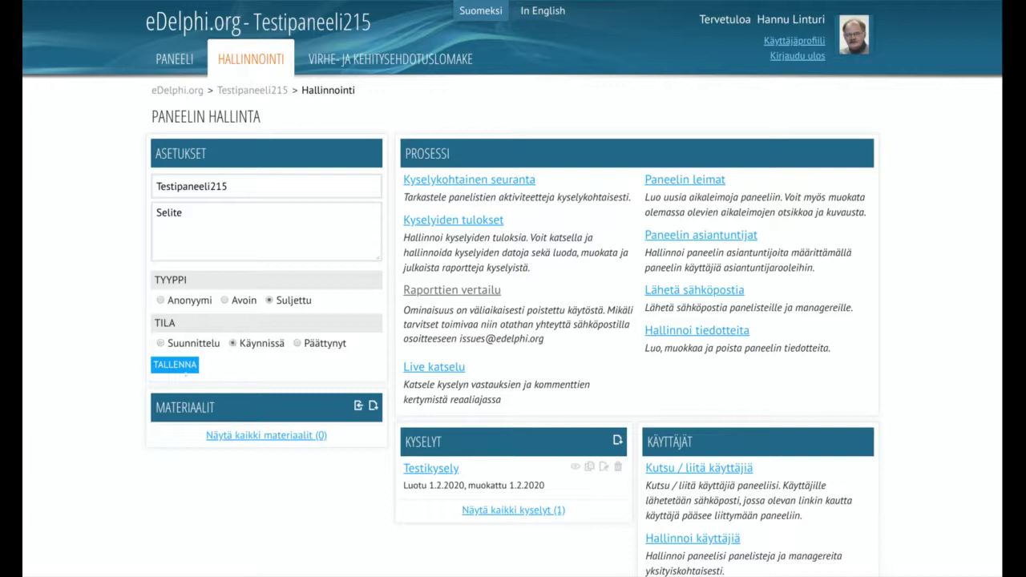
Save the settings of the Testipaneeli215 panel on its management page
{"action": "left_click", "coordinate": [185, 366]}
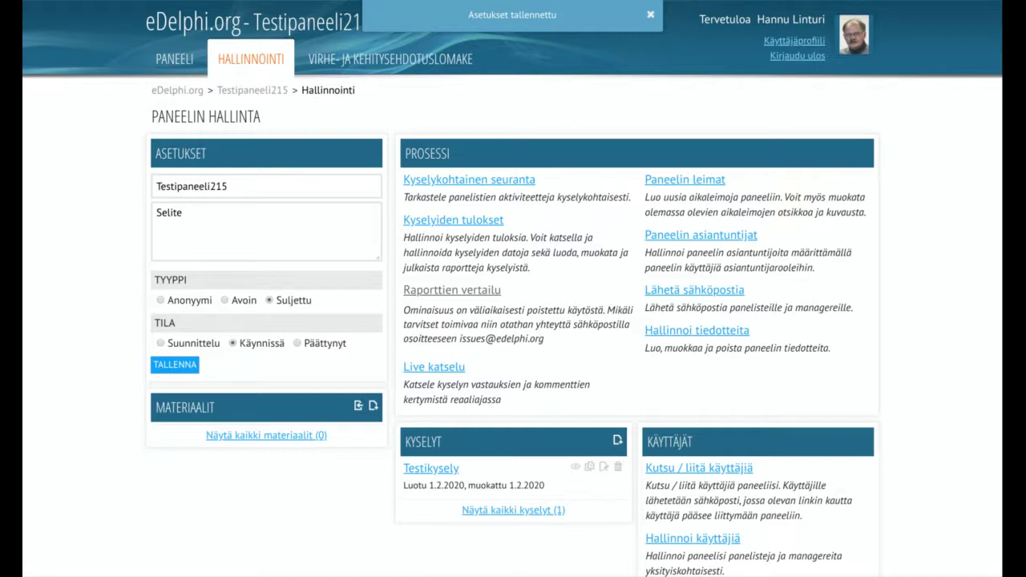
{"action": "left_click", "coordinate": [182, 213]}
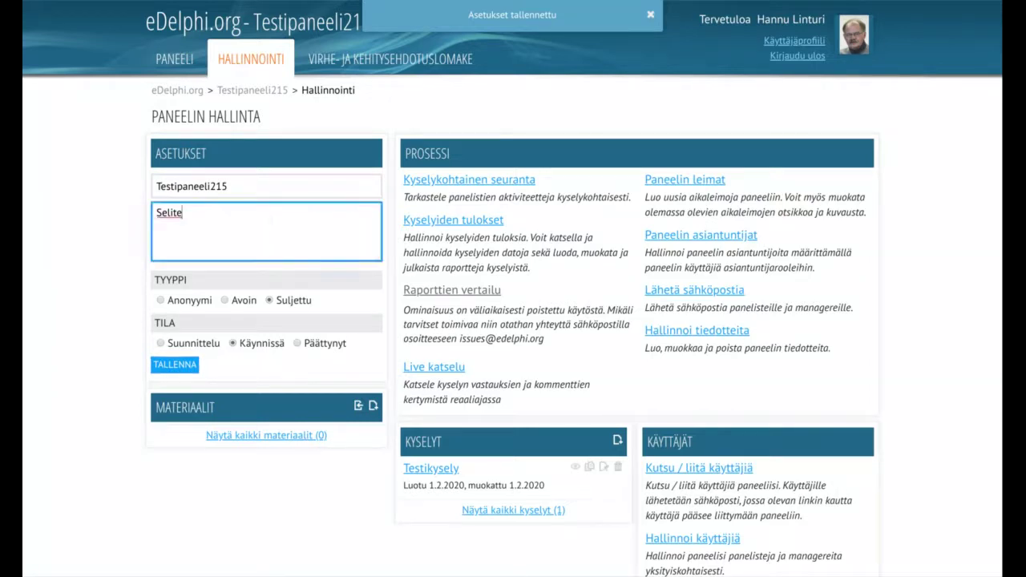
{"action": "left_click", "coordinate": [292, 189]}
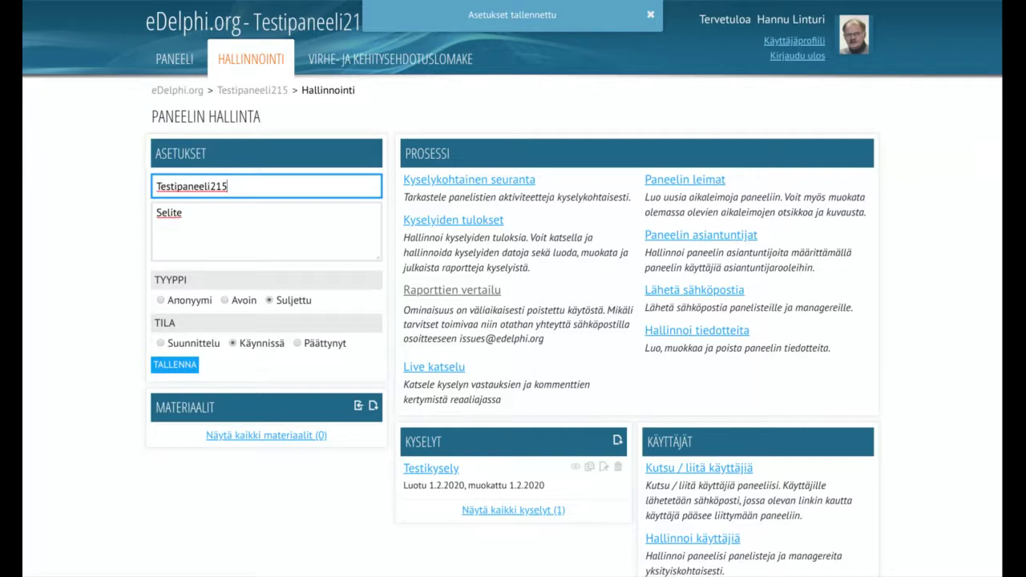
{"action": "left_click", "coordinate": [161, 299]}
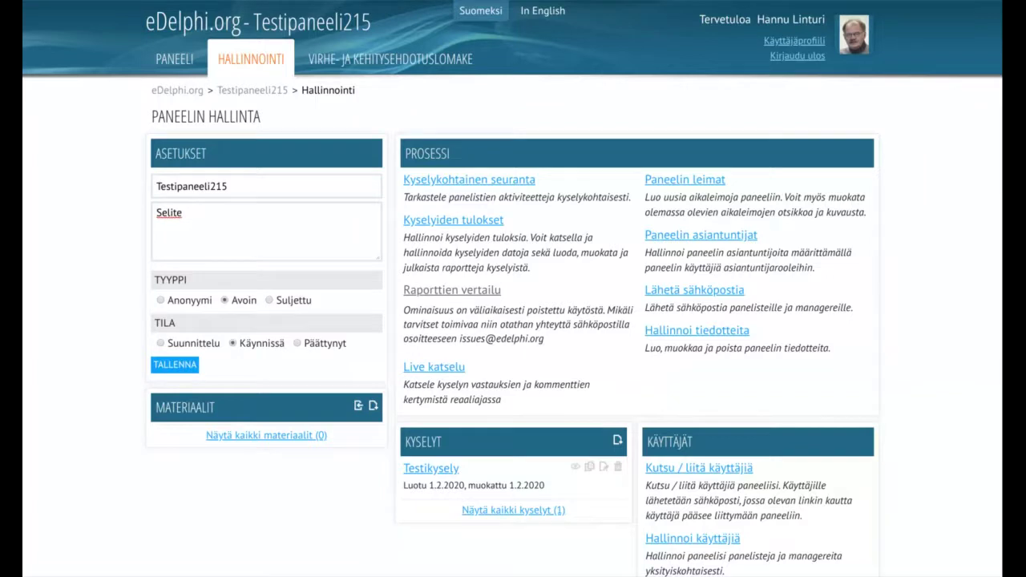
{"action": "scroll", "coordinate": [329, 235], "scroll_direction": "down", "scroll_amount": 1}
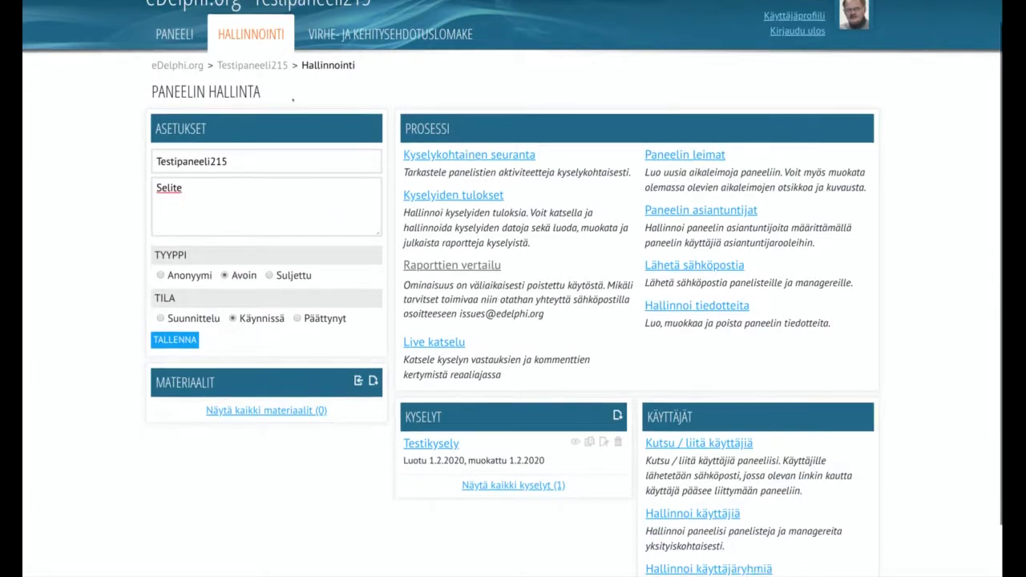
{"action": "scroll", "coordinate": [293, 100], "scroll_direction": "down", "scroll_amount": 2}
{"action": "scroll", "coordinate": [293, 99], "scroll_direction": "up", "scroll_amount": 4}
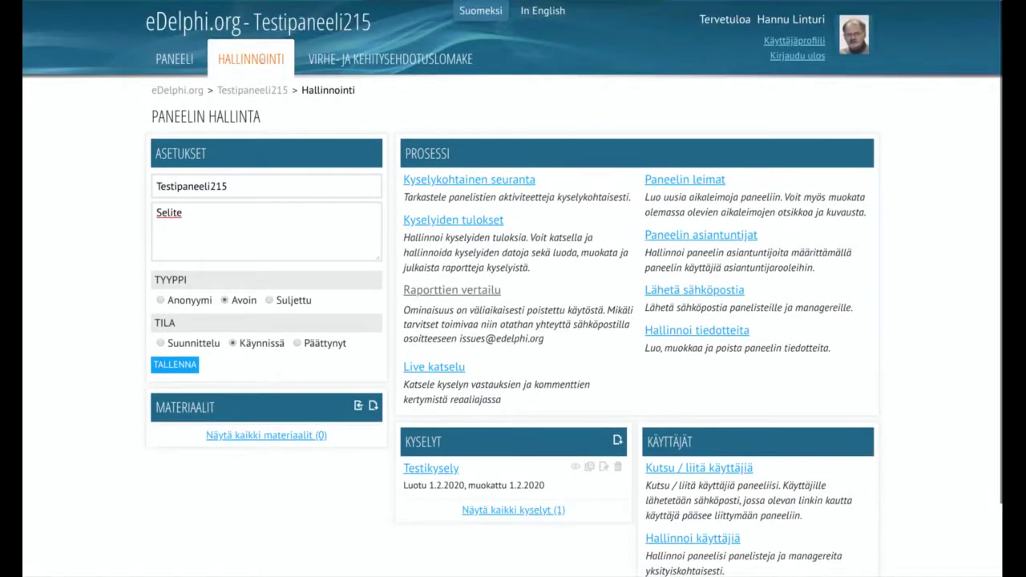
{"action": "left_click", "coordinate": [250, 58]}
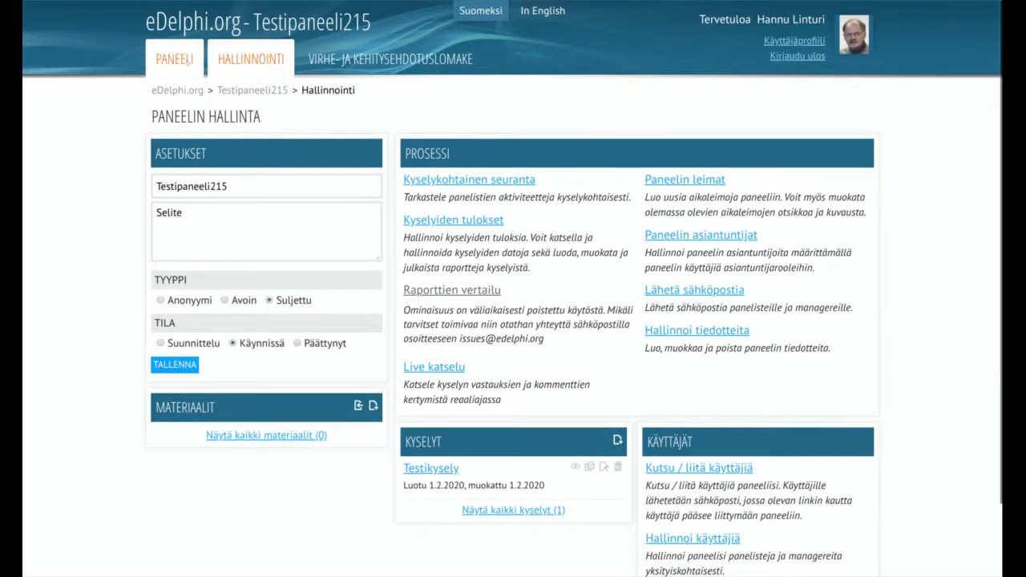
Look over the process, survey and user functions on the panel's management page, and return to the panel's front page
{"action": "left_click", "coordinate": [186, 61]}
{"action": "left_click", "coordinate": [245, 64]}
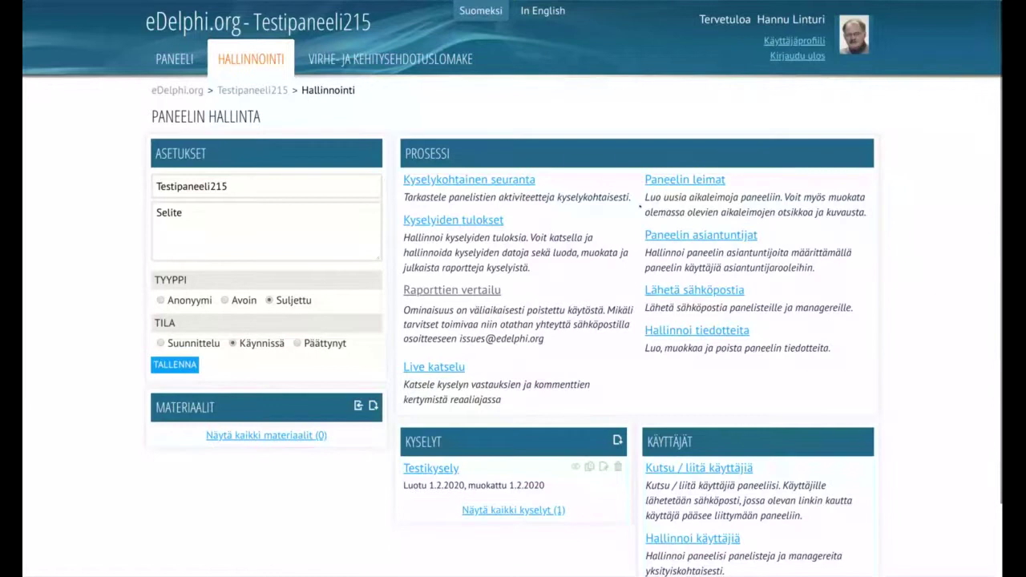
{"action": "scroll", "coordinate": [640, 206], "scroll_direction": "down", "scroll_amount": 1}
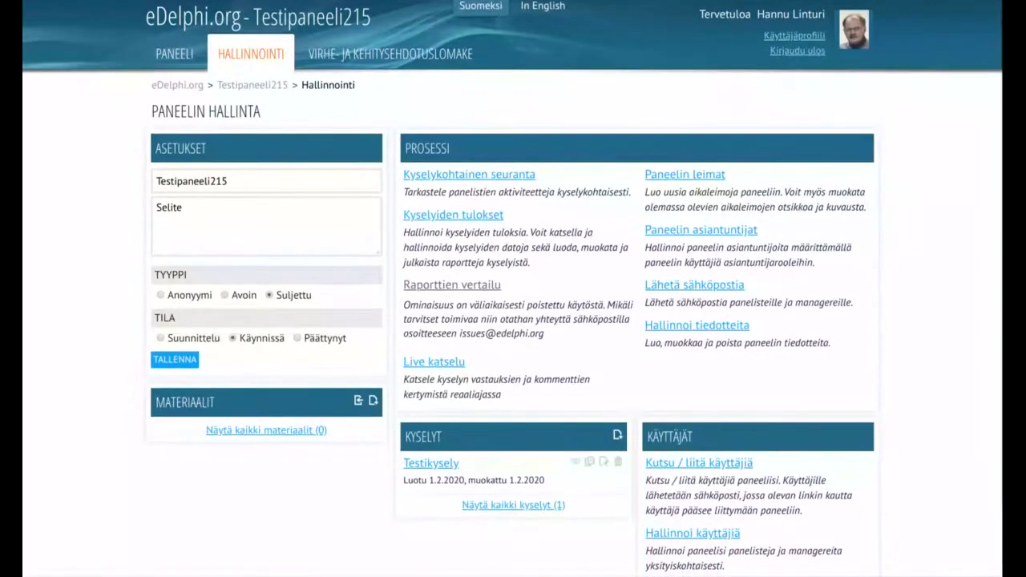
{"action": "scroll", "coordinate": [513, 289], "scroll_direction": "down", "scroll_amount": 1}
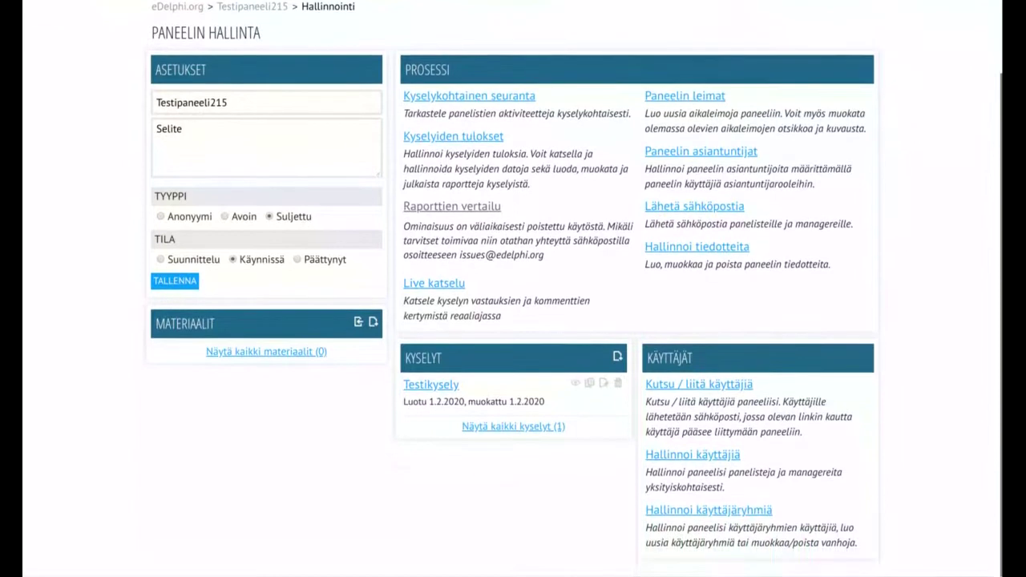
{"action": "scroll", "coordinate": [513, 288], "scroll_direction": "up", "scroll_amount": 1}
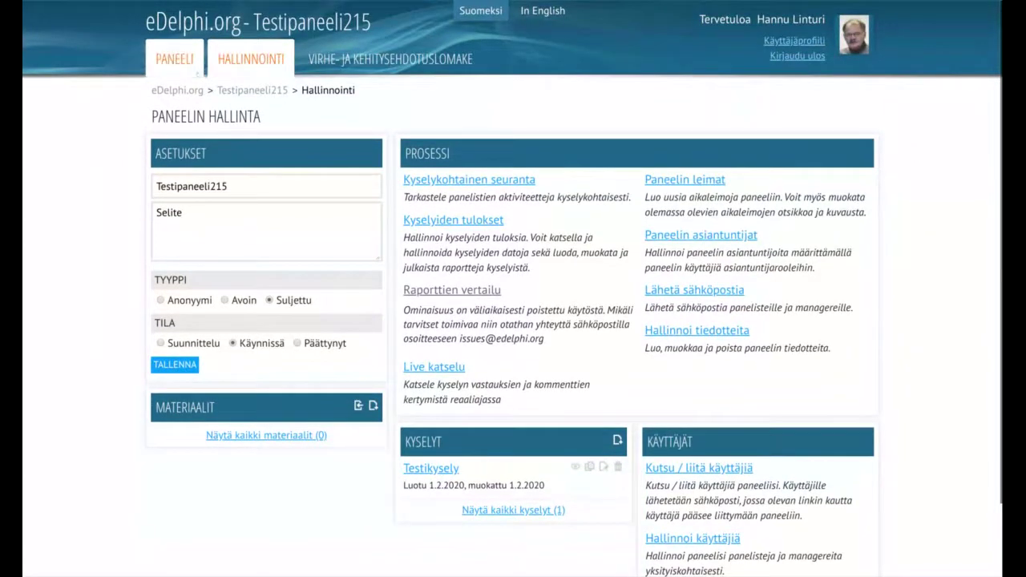
{"action": "left_click", "coordinate": [174, 58]}
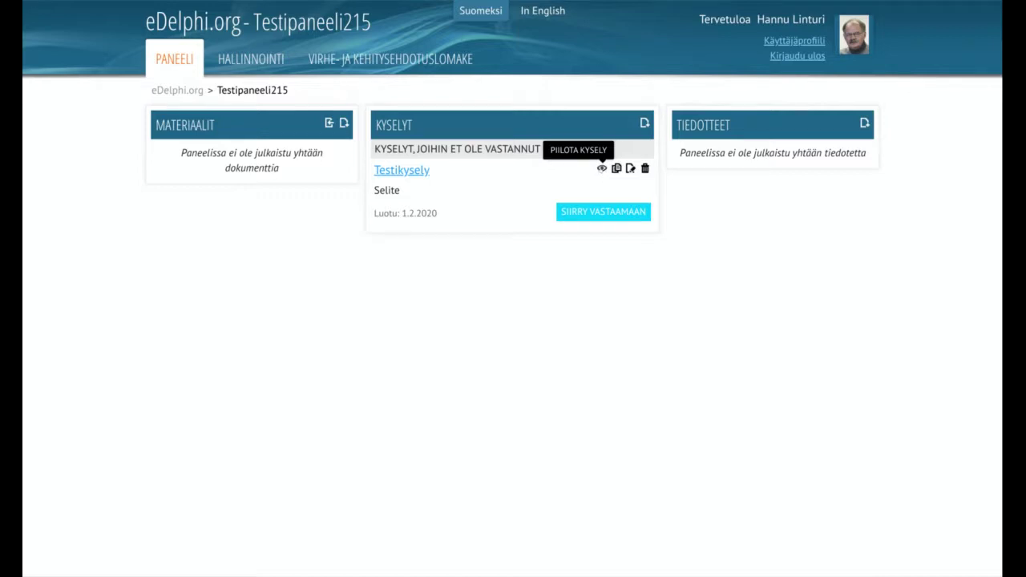
Hide the Testikysely survey from the panel and show it again
{"action": "left_click", "coordinate": [601, 168]}
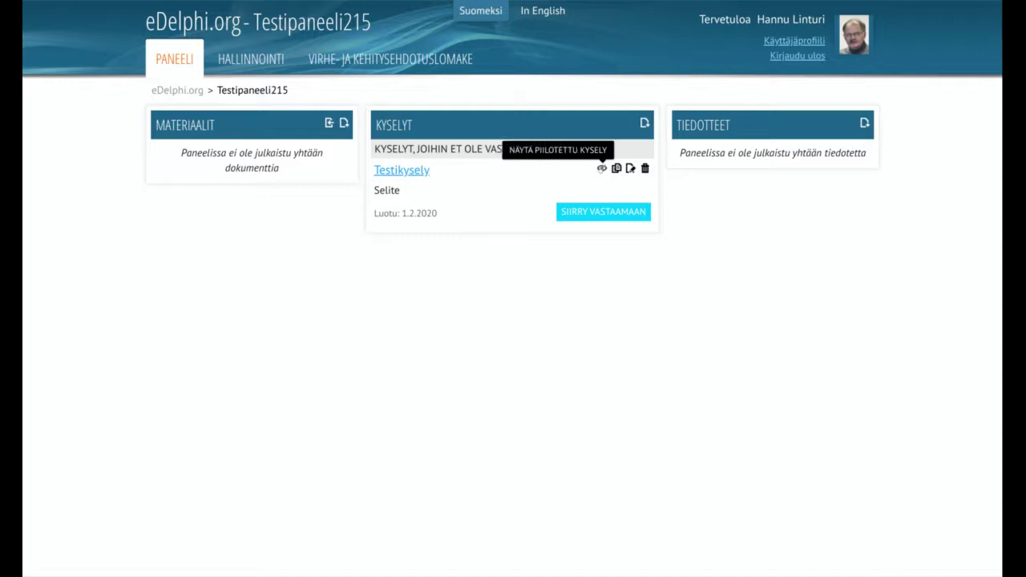
{"action": "left_click", "coordinate": [601, 168]}
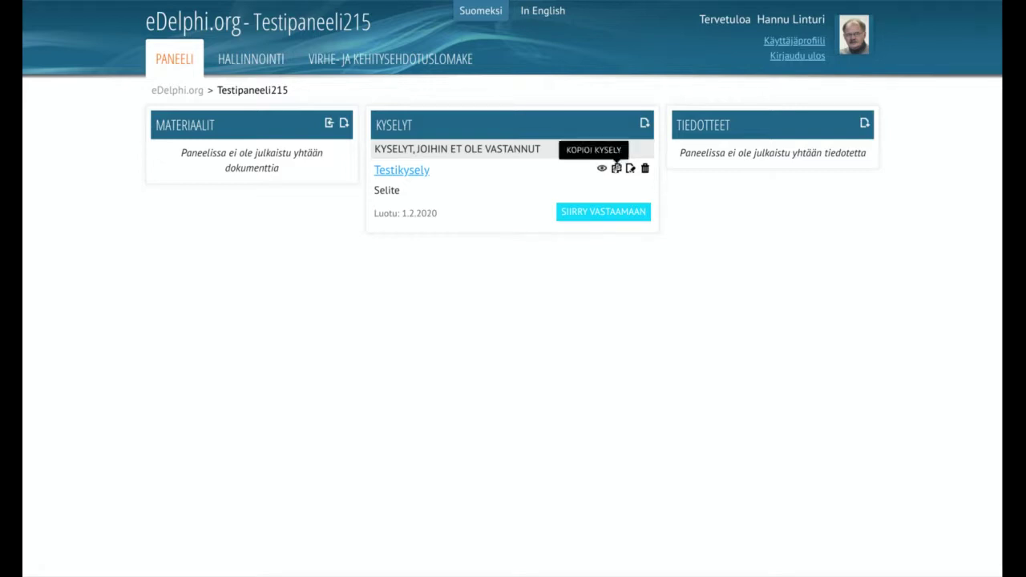
{"action": "left_click", "coordinate": [615, 167]}
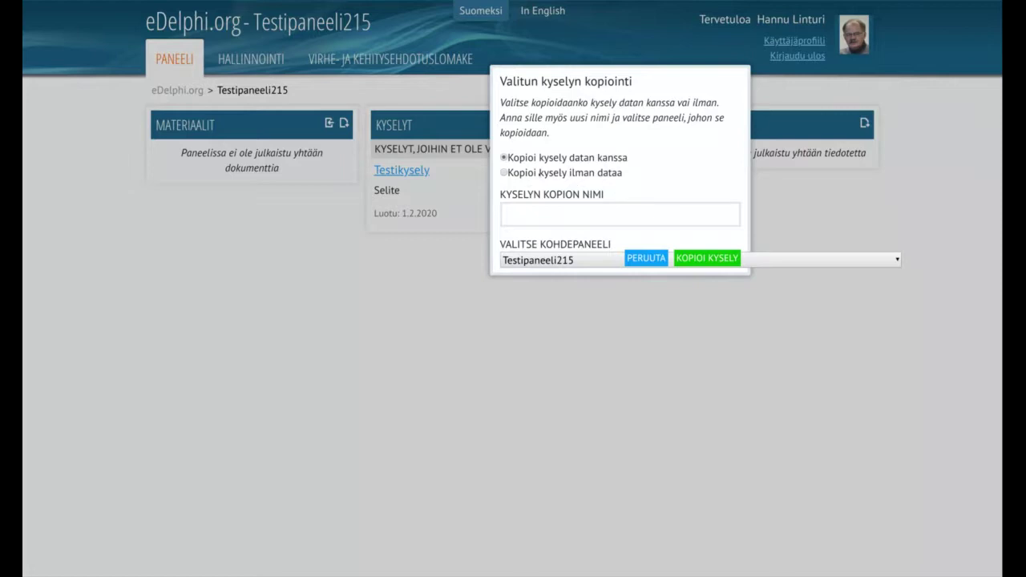
{"action": "left_click", "coordinate": [505, 172]}
{"action": "left_click", "coordinate": [537, 208]}
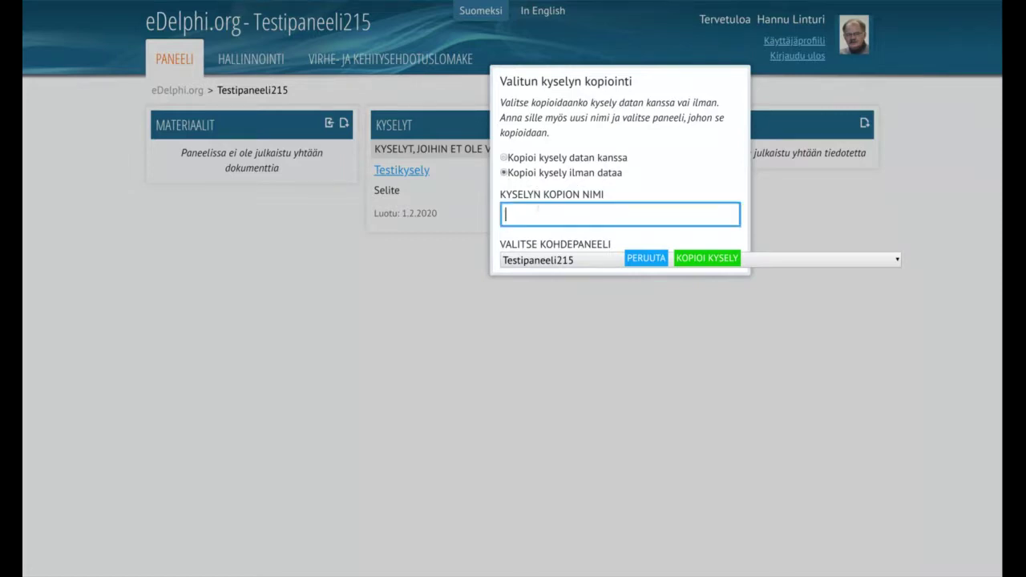
{"action": "type", "text": "Testi"}
{"action": "left_click", "coordinate": [585, 260]}
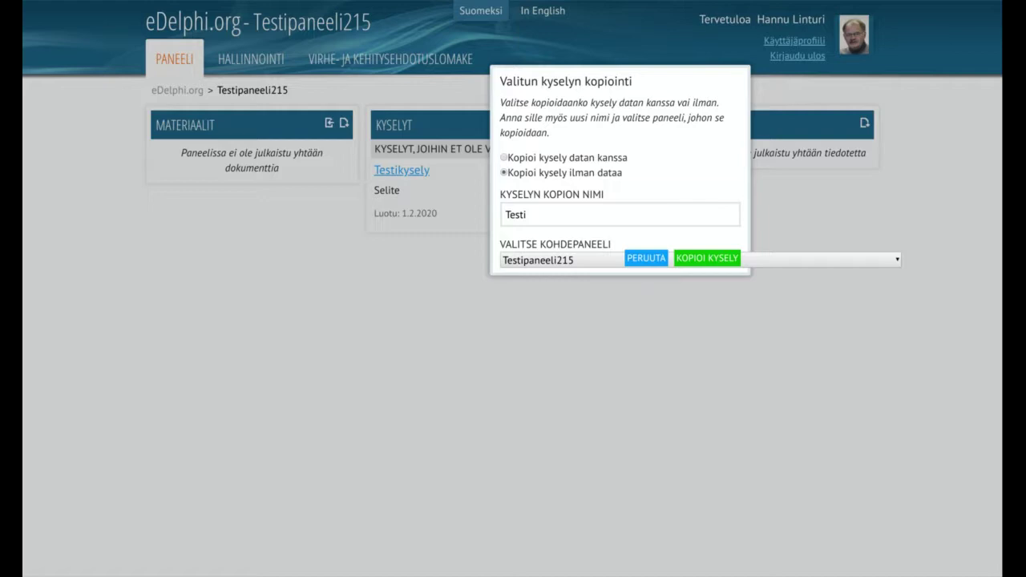
{"action": "left_click", "coordinate": [646, 259]}
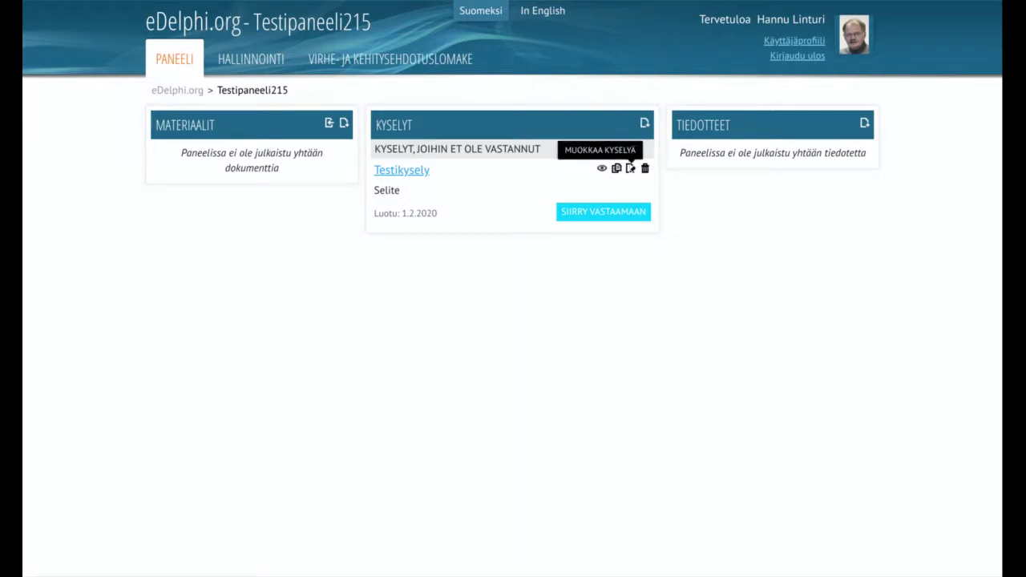
Open the Testikysely survey for editing and add a Järjestely page to its Oletus section
{"action": "left_click", "coordinate": [630, 168]}
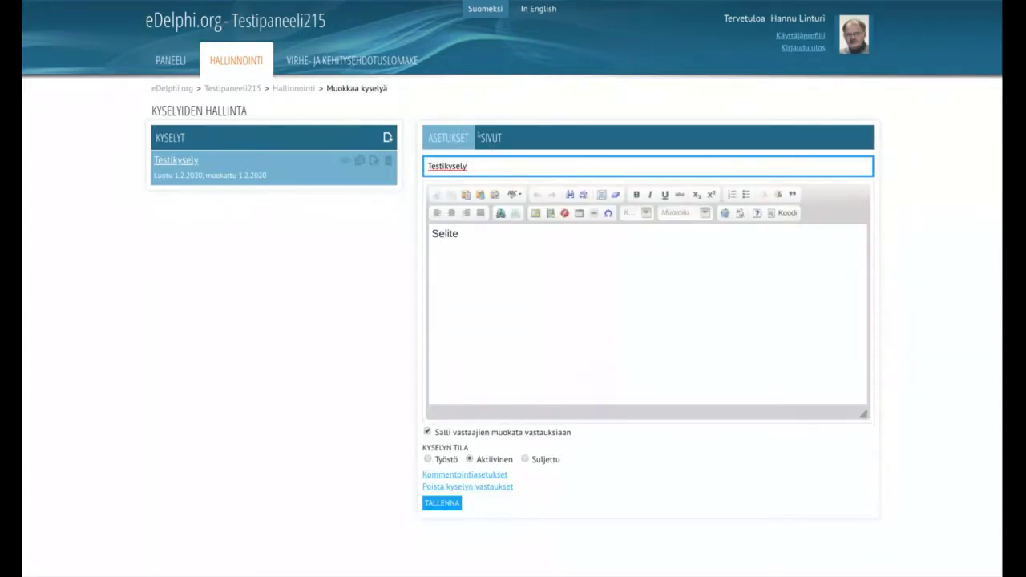
{"action": "left_click", "coordinate": [491, 137]}
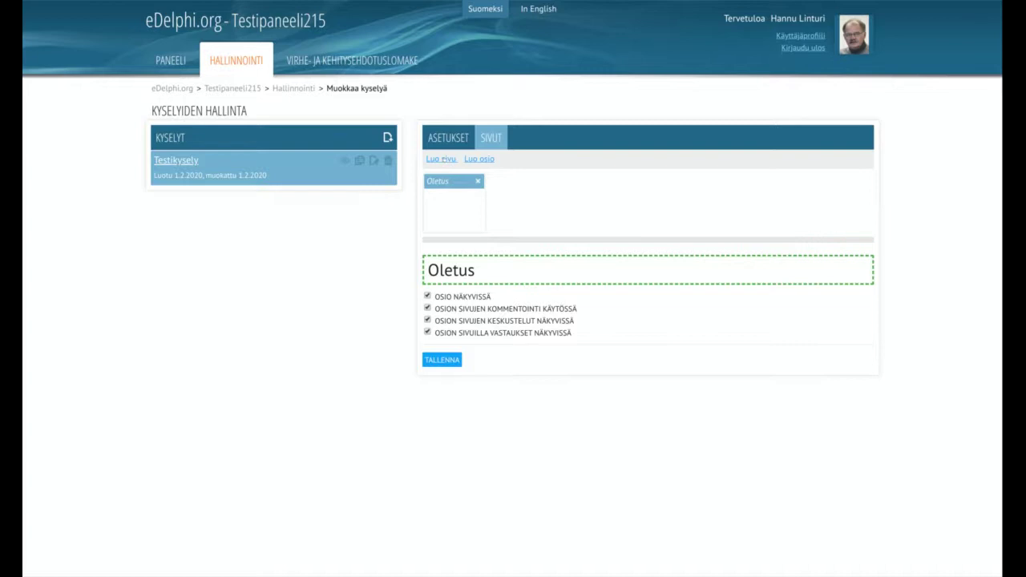
{"action": "left_click", "coordinate": [442, 158]}
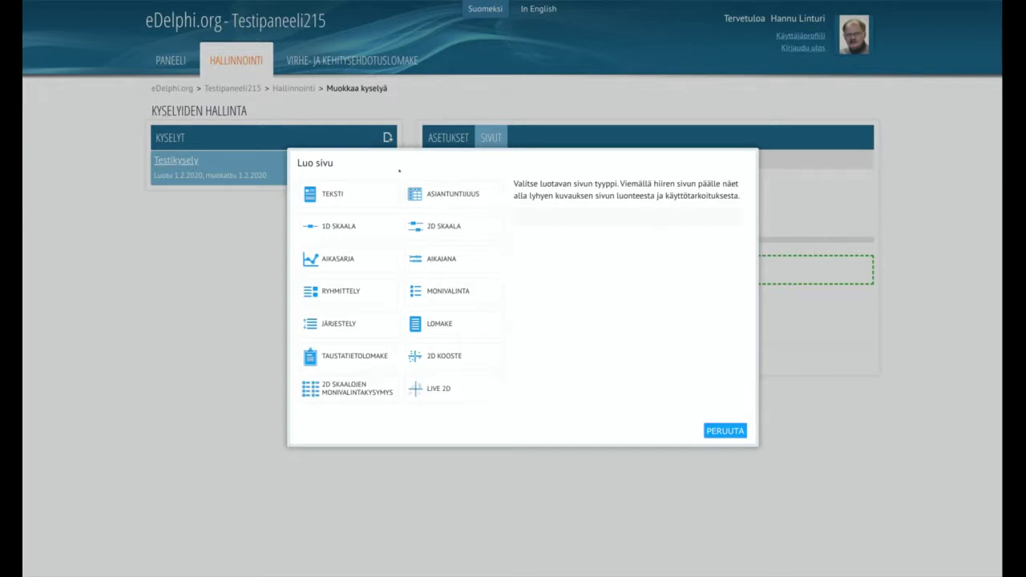
{"action": "mouse_move", "coordinate": [382, 247]}
{"action": "mouse_move", "coordinate": [358, 290]}
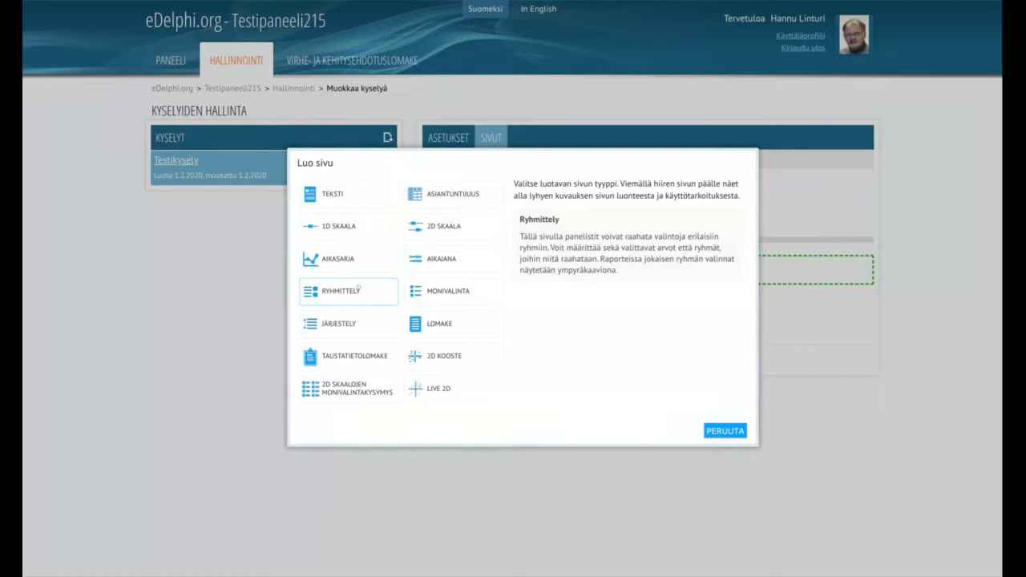
{"action": "mouse_move", "coordinate": [345, 247]}
{"action": "left_click", "coordinate": [336, 325]}
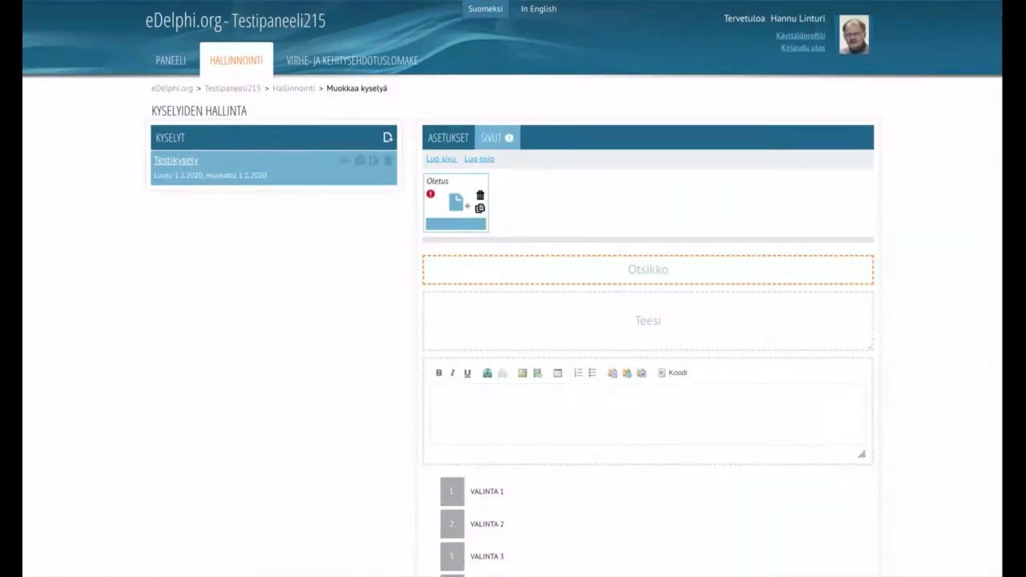
Add a new section to the survey and reselect the page in the Oletus section
{"action": "left_click", "coordinate": [478, 159]}
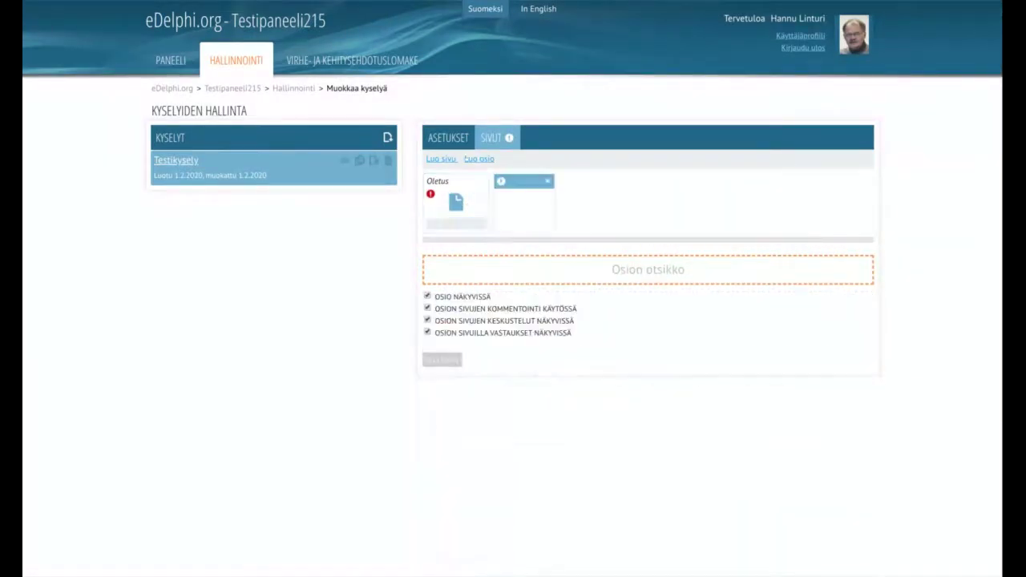
{"action": "left_click", "coordinate": [461, 223]}
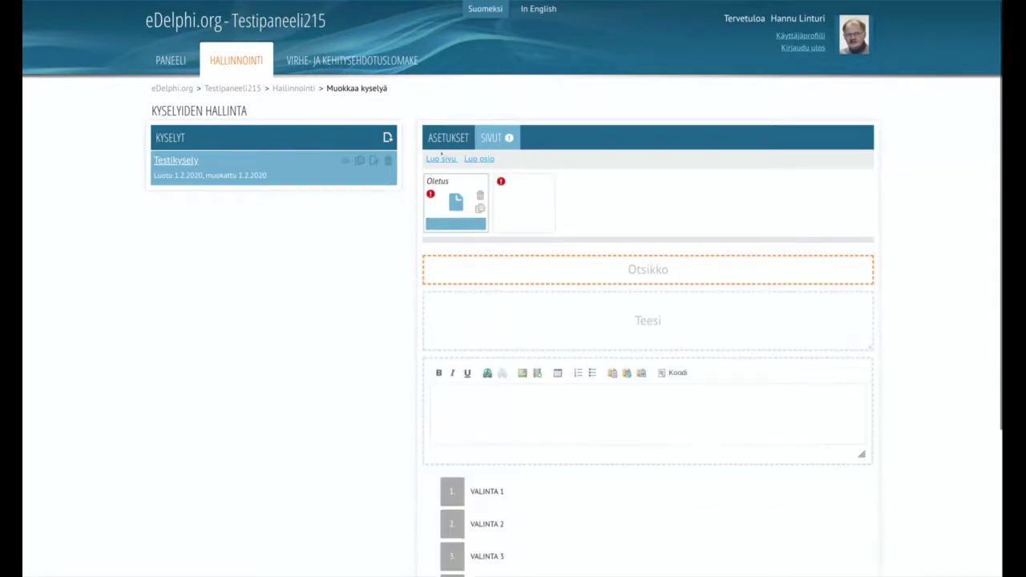
Mark the Järjestely page in the Oletus section for deletion and add a Taustatietolomake page to the section
{"action": "left_click", "coordinate": [479, 196]}
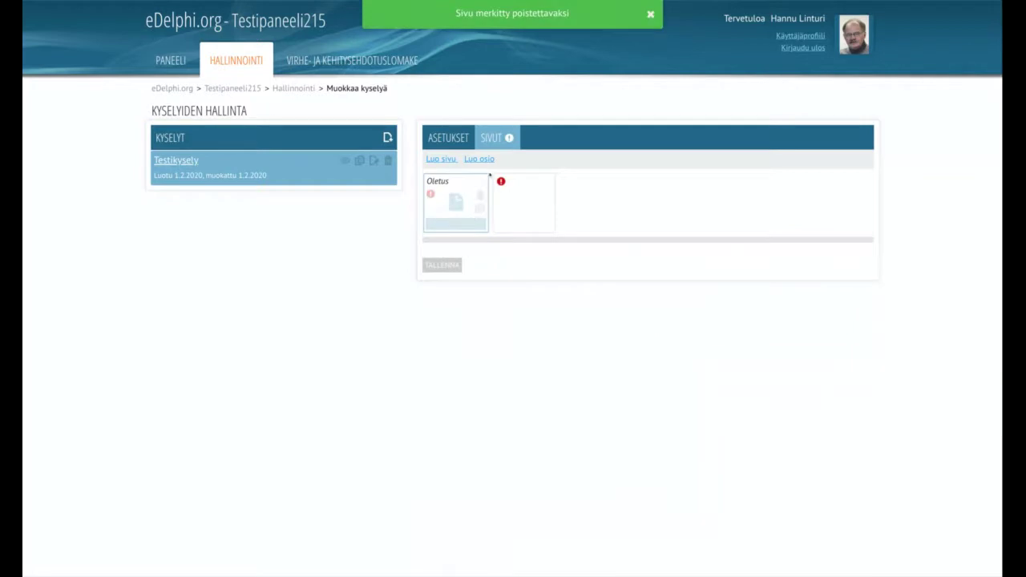
{"action": "left_click", "coordinate": [442, 159]}
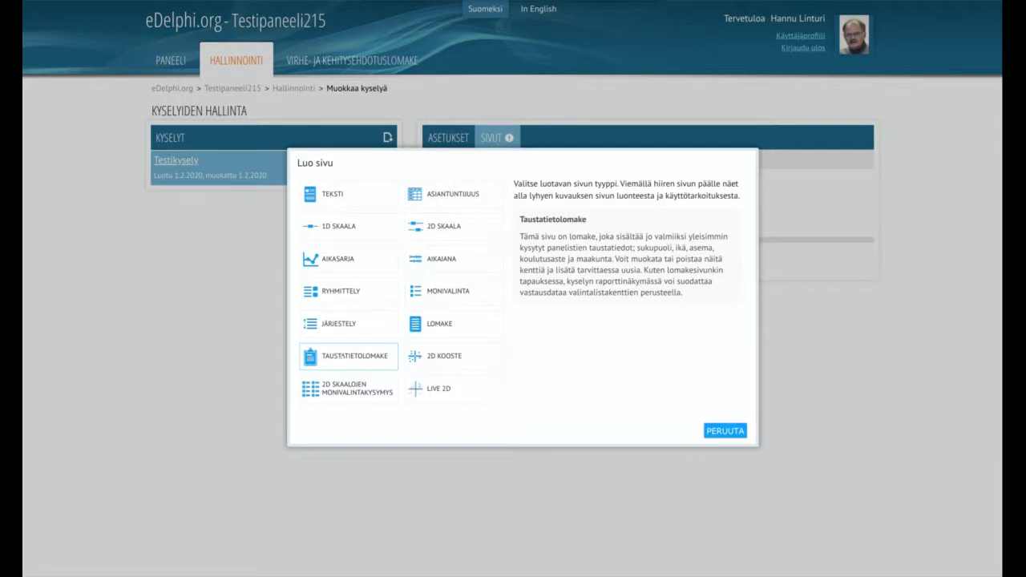
{"action": "left_click", "coordinate": [341, 356]}
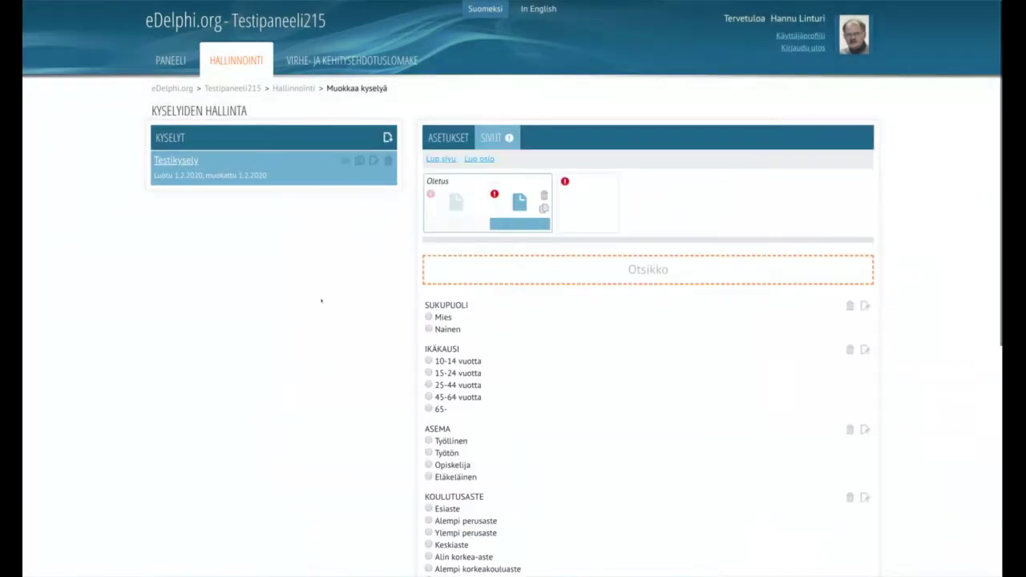
Add a 2D skaala page to the Oletus section
{"action": "left_click", "coordinate": [439, 159]}
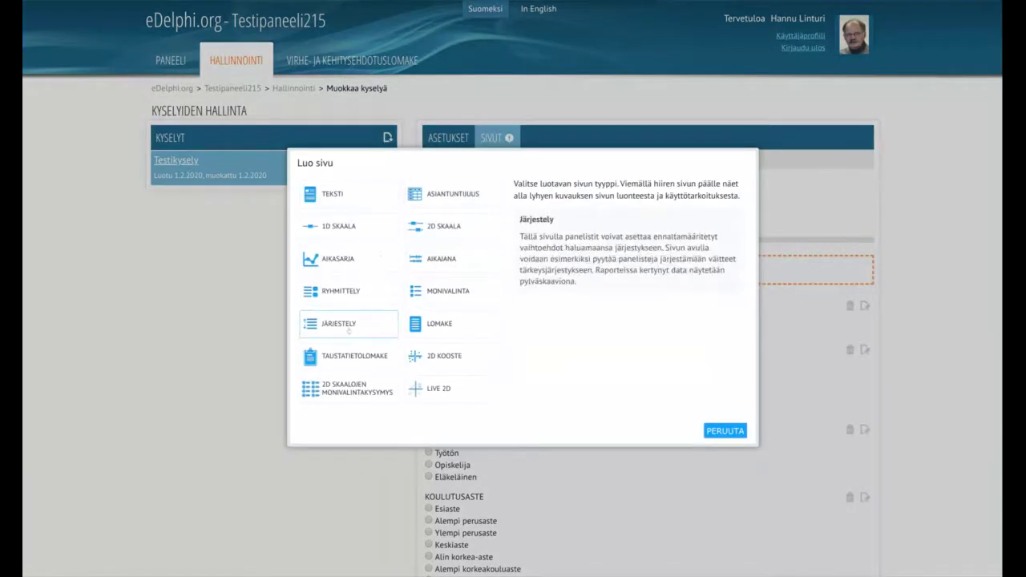
{"action": "scroll", "coordinate": [350, 331], "scroll_direction": "down", "scroll_amount": 3}
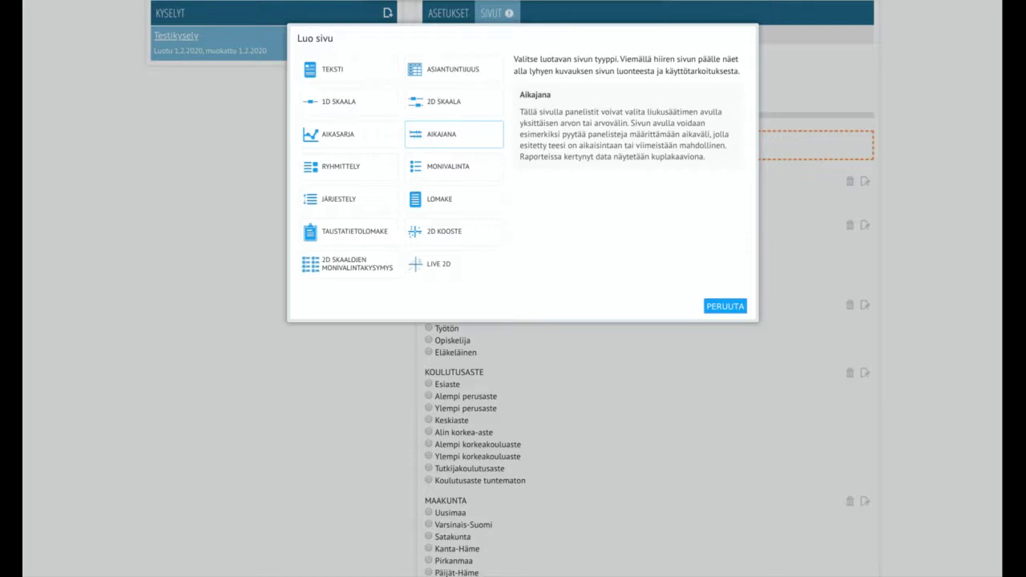
{"action": "left_click", "coordinate": [450, 110]}
{"action": "left_click", "coordinate": [461, 157]}
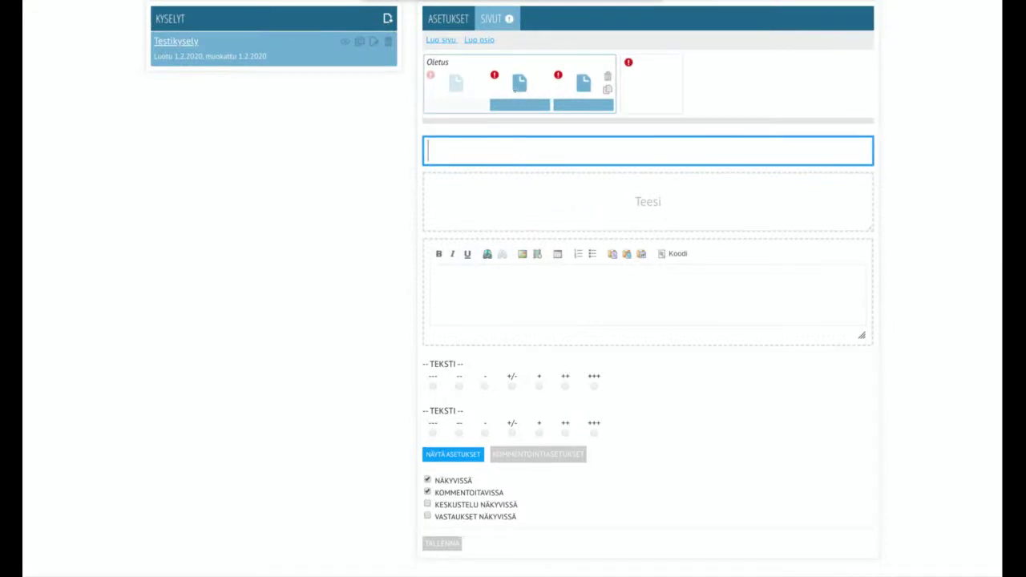
Mark the Taustatietolomake page for deletion and return to the 2D skaala page
{"action": "left_click", "coordinate": [519, 88]}
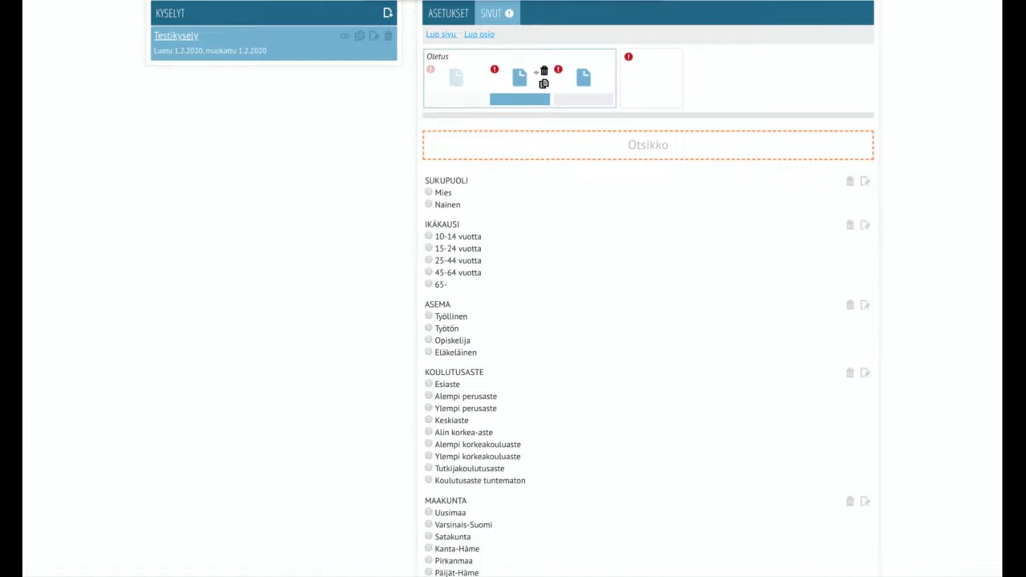
{"action": "left_click", "coordinate": [544, 70]}
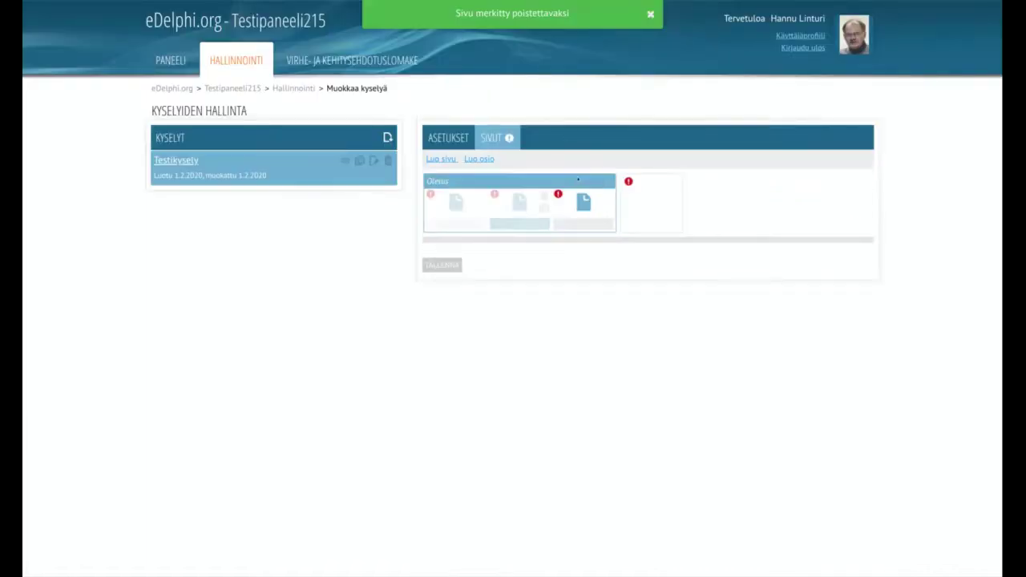
{"action": "left_click", "coordinate": [578, 191]}
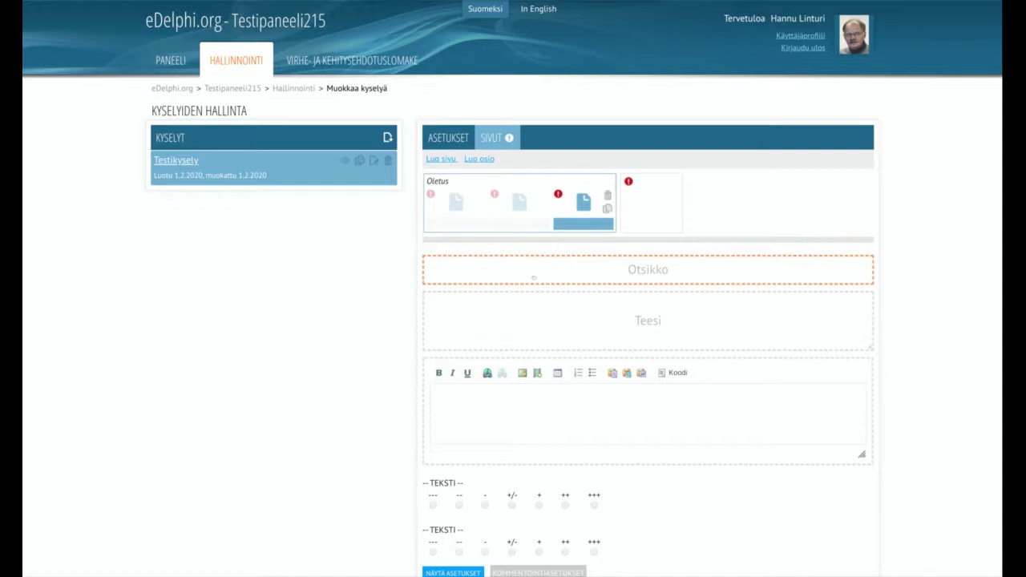
Title the 2D skaala page "Brexit" and enter "Britit ovat vuonna 2040 takaisin EU:n sylissö." as its thesis
{"action": "left_click", "coordinate": [531, 276]}
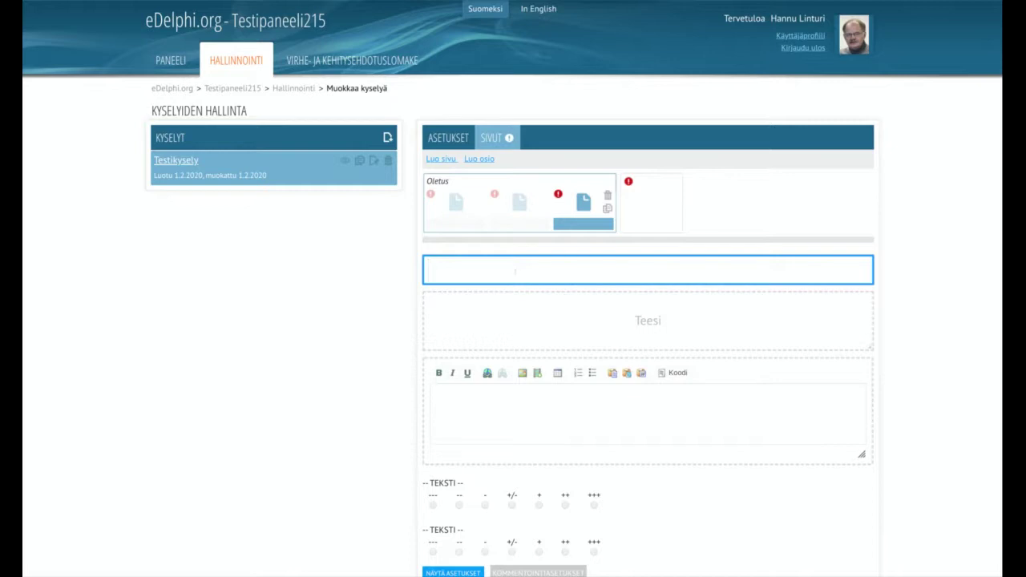
{"action": "type", "text": "Brexit"}
{"action": "left_click", "coordinate": [502, 303]}
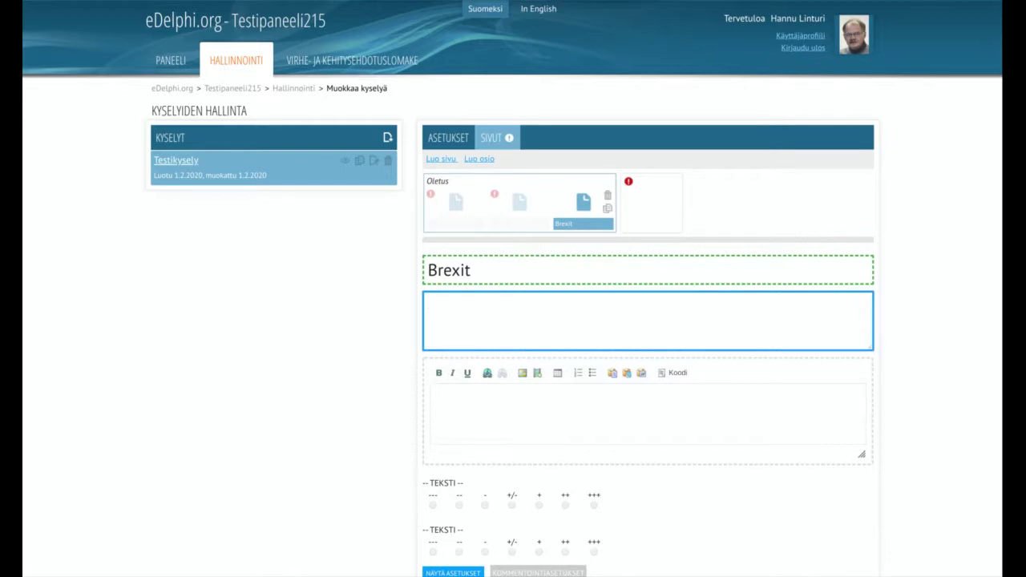
{"action": "type", "text": "Britit"}
{"action": "type", "text": "ovat vuonna 2"}
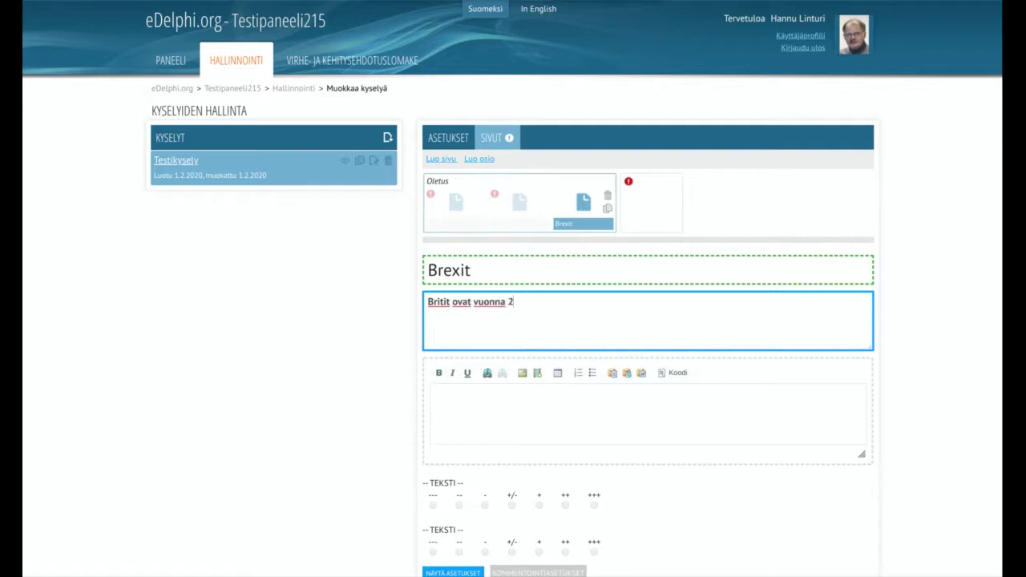
{"action": "type", "text": "040 takaisin EU:n"}
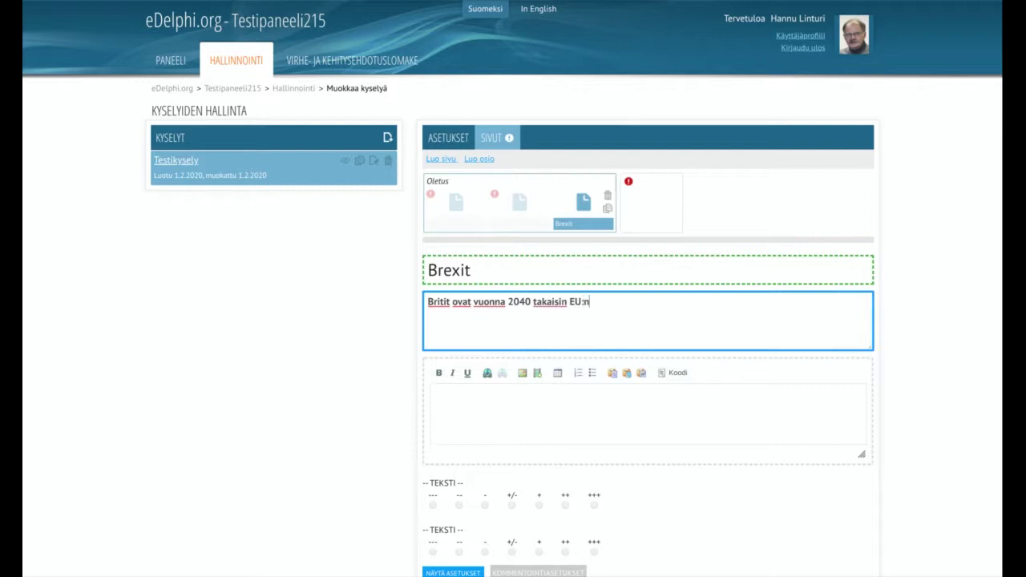
{"action": "type", "text": " sylliin."}
{"action": "key", "text": "BackSpace"}
{"action": "key", "text": "BackSpace"}
{"action": "key", "text": "BackSpace"}
{"action": "type", "text": "ssö."}
Enter "Tausta ..." as the Brexit page's description text and clear it again
{"action": "left_click", "coordinate": [482, 451]}
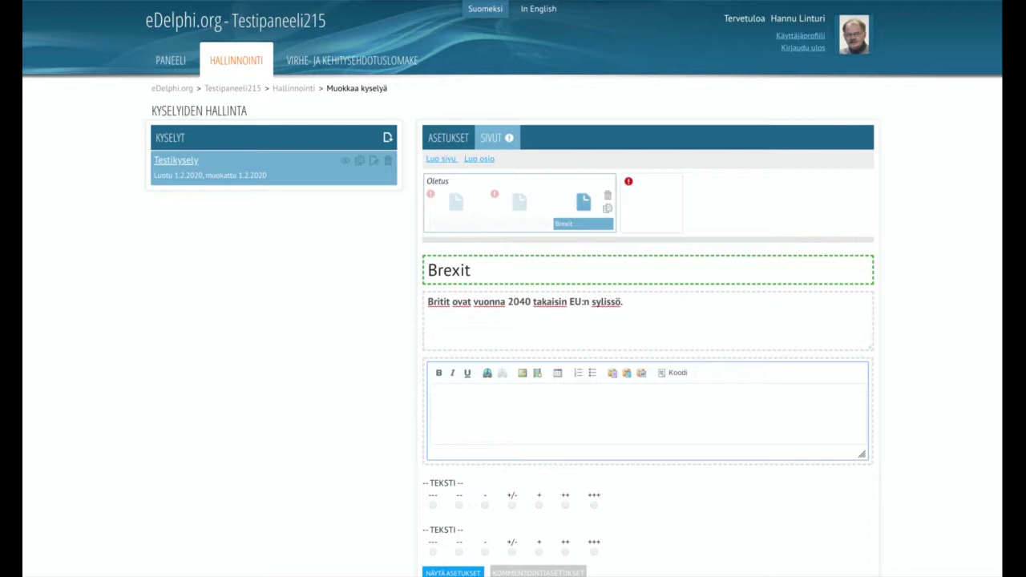
{"action": "type", "text": "Tausta ..."}
{"action": "left_click", "coordinate": [669, 318]}
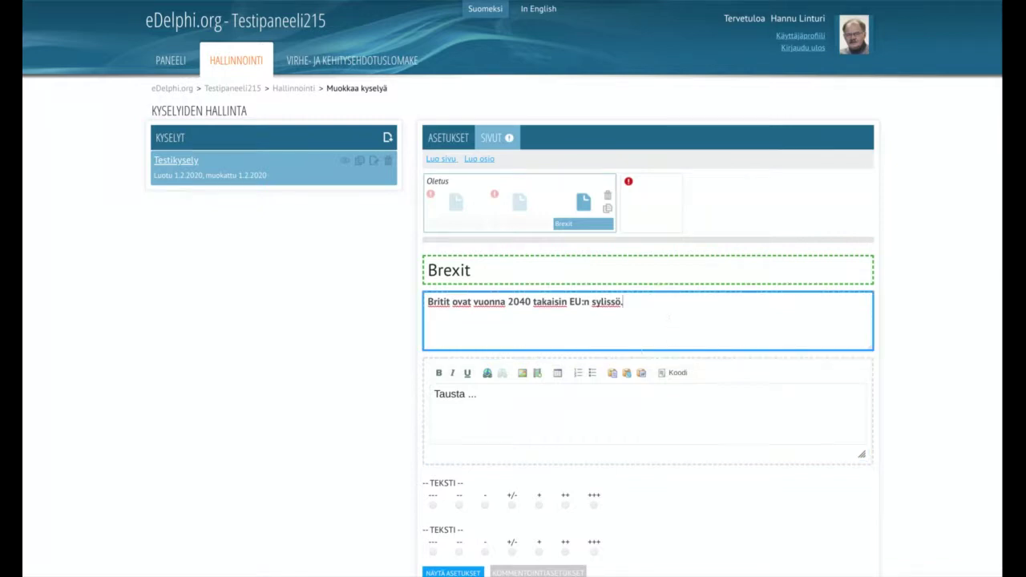
{"action": "left_click", "coordinate": [598, 403]}
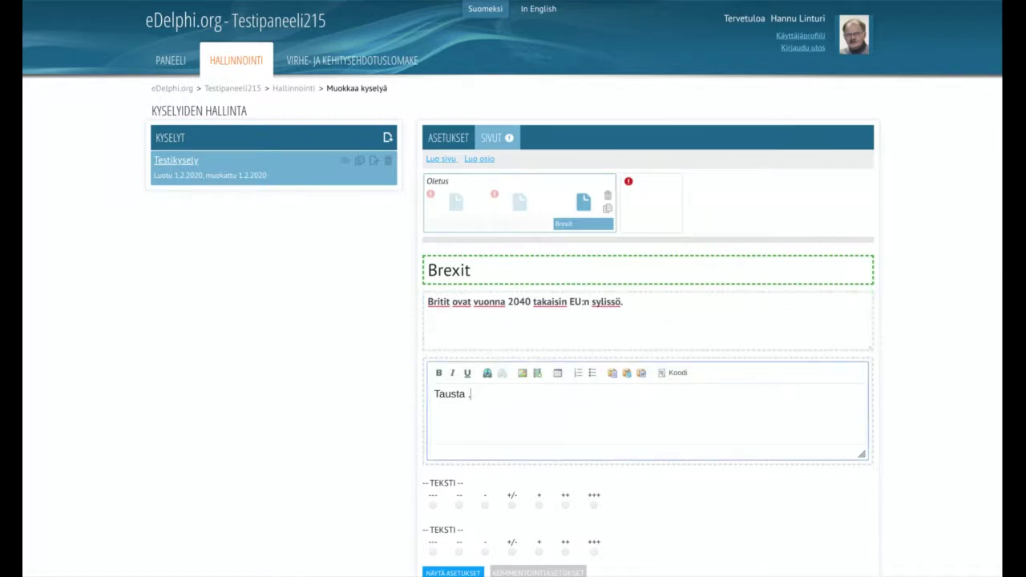
{"action": "key", "text": "BackSpace"}
{"action": "key", "text": "BackSpace"}
{"action": "key", "text": "BackSpace"}
{"action": "key", "text": "BackSpace"}
{"action": "key", "text": "BackSpace"}
{"action": "key", "text": "BackSpace"}
{"action": "key", "text": "BackSpace"}
{"action": "key", "text": "BackSpace"}
Show the Brexit page's settings and set the X axis heading to "todennäköisyys"
{"action": "scroll", "coordinate": [513, 289], "scroll_direction": "down", "scroll_amount": 1}
{"action": "scroll", "coordinate": [454, 408], "scroll_direction": "down", "scroll_amount": 3}
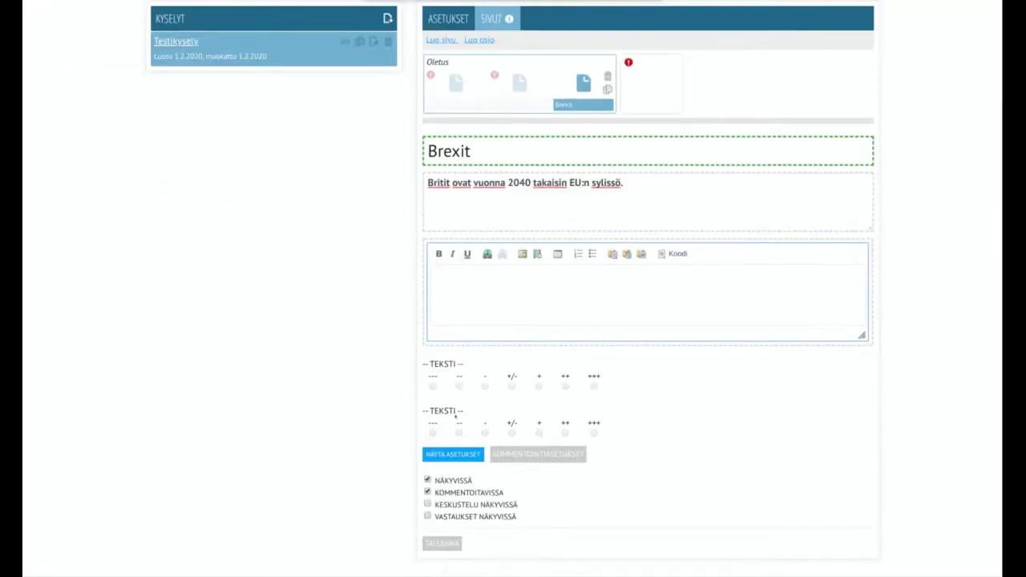
{"action": "left_click", "coordinate": [462, 456]}
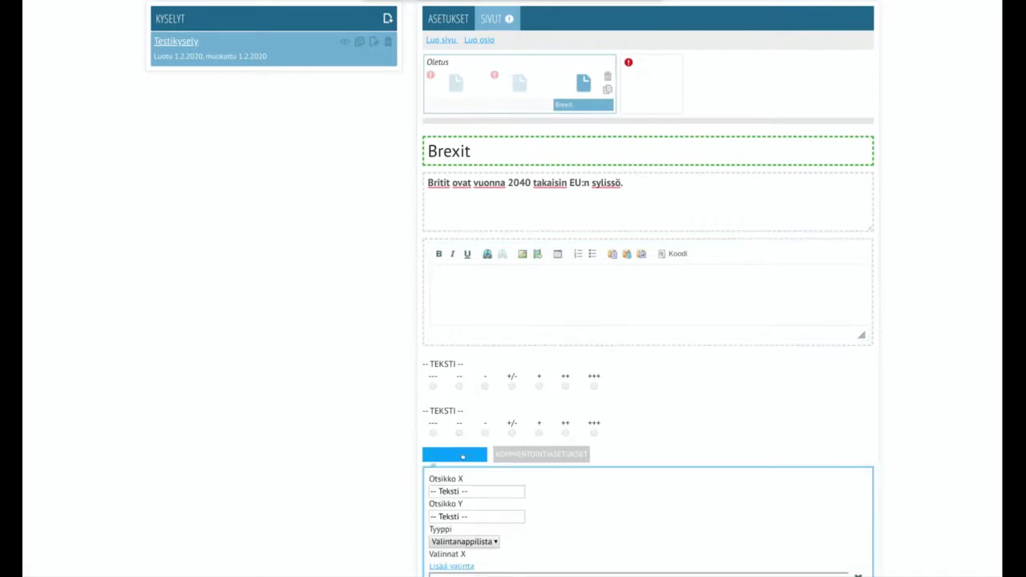
{"action": "scroll", "coordinate": [309, 442], "scroll_direction": "down", "scroll_amount": 5}
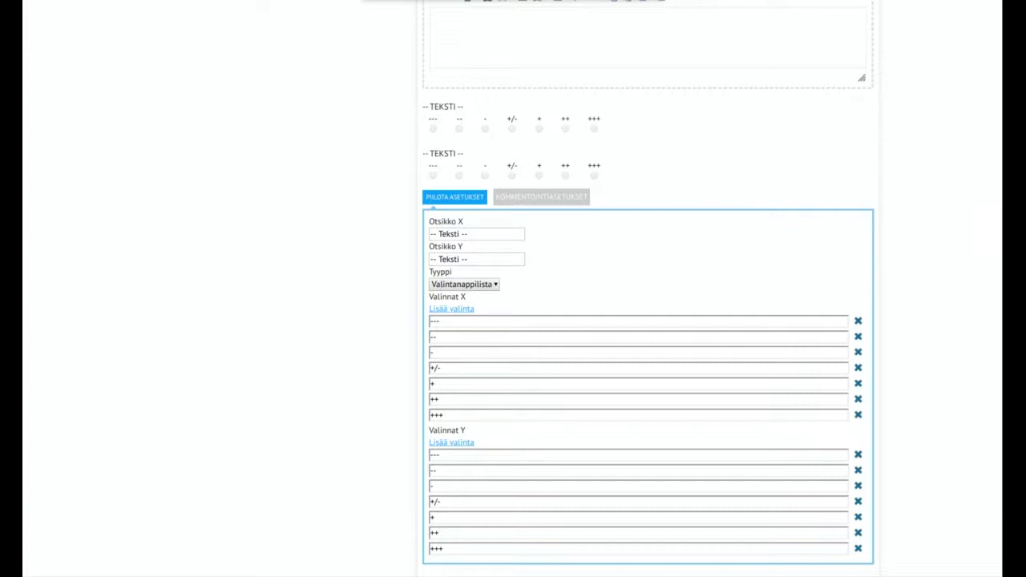
{"action": "scroll", "coordinate": [648, 320], "scroll_direction": "down", "scroll_amount": 2}
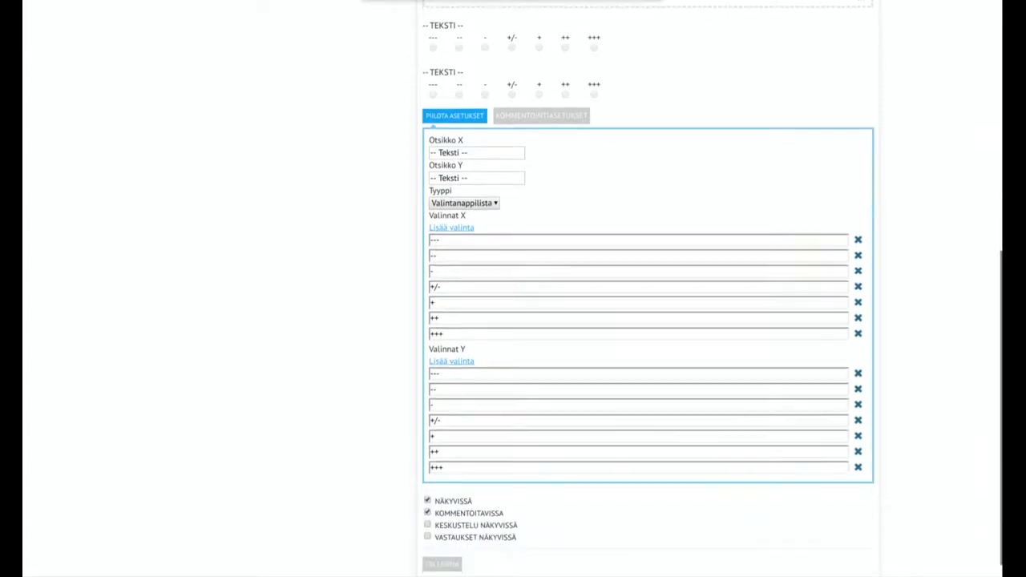
{"action": "left_click", "coordinate": [498, 150]}
{"action": "key", "text": "BackSpace"}
{"action": "key", "text": "BackSpace"}
{"action": "key", "text": "BackSpace"}
{"action": "key", "text": "BackSpace"}
{"action": "key", "text": "BackSpace"}
{"action": "key", "text": "BackSpace"}
{"action": "key", "text": "BackSpace"}
{"action": "key", "text": "BackSpace"}
{"action": "key", "text": "BackSpace"}
{"action": "key", "text": "BackSpace"}
{"action": "key", "text": "BackSpace"}
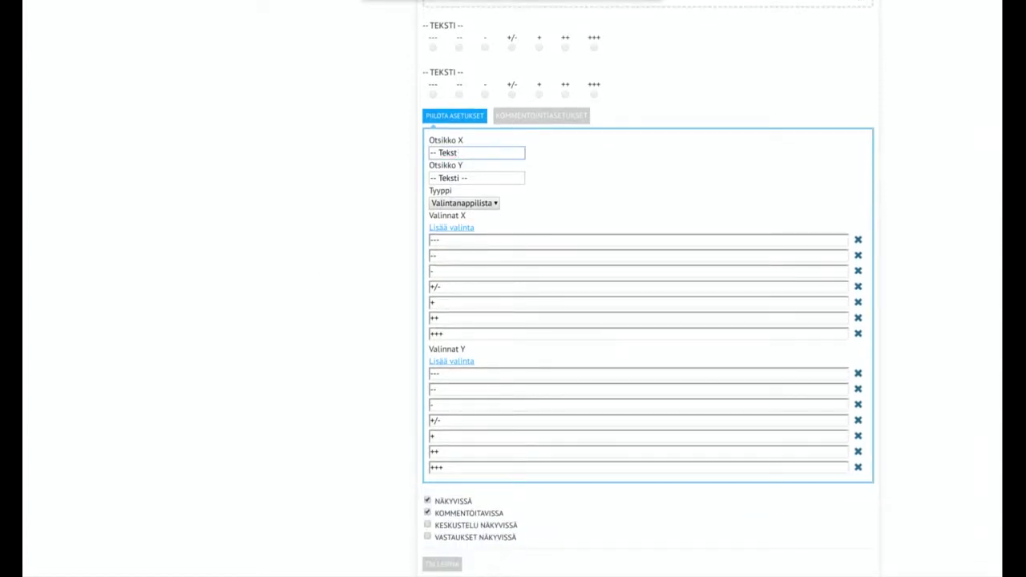
{"action": "type", "text": "todennäköisyys"}
Set the Y axis heading to "toivotavuus" and change the answer type to Liukusäädin
{"action": "left_click", "coordinate": [494, 173]}
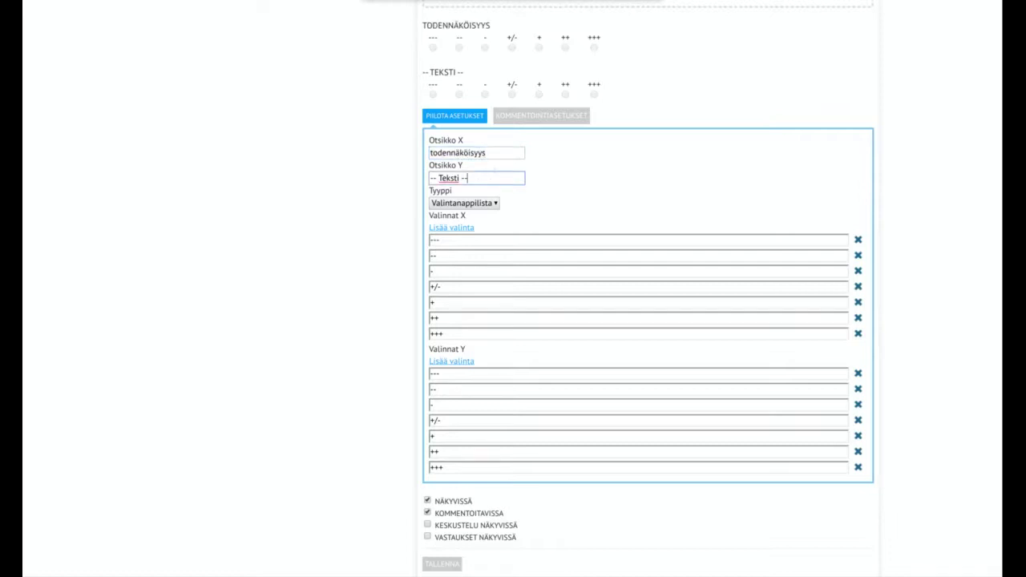
{"action": "key", "text": "BackSpace"}
{"action": "key", "text": "BackSpace"}
{"action": "key", "text": "BackSpace"}
{"action": "key", "text": "BackSpace"}
{"action": "key", "text": "BackSpace"}
{"action": "key", "text": "BackSpace"}
{"action": "key", "text": "BackSpace"}
{"action": "key", "text": "BackSpace"}
{"action": "key", "text": "BackSpace"}
{"action": "key", "text": "BackSpace"}
{"action": "key", "text": "BackSpace"}
{"action": "type", "text": "toivotavuus"}
{"action": "key", "text": "Tab"}
{"action": "key", "text": "Down"}
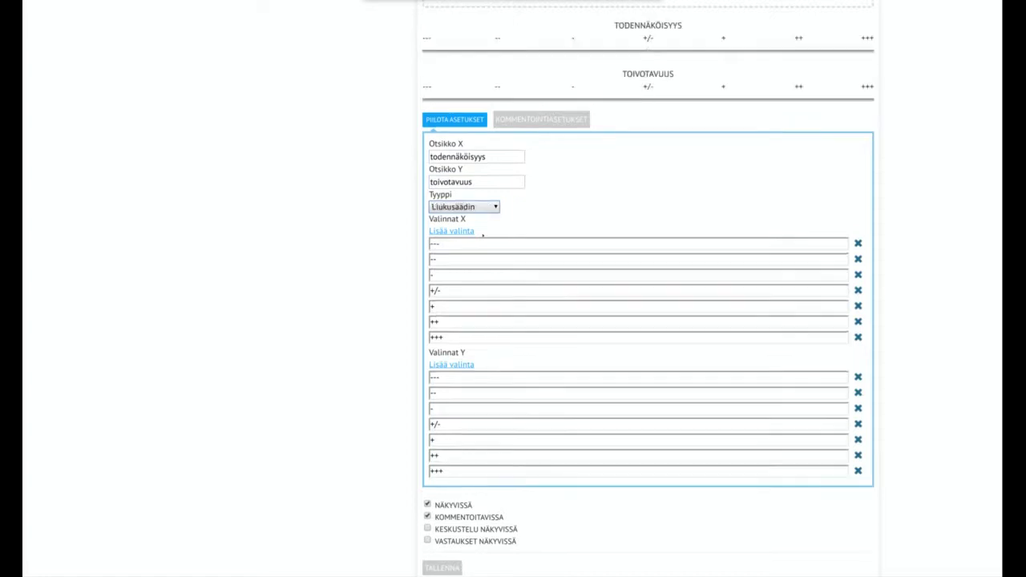
Review the Brexit page's thesis, the two answer sliders and the X and Y scale options
{"action": "scroll", "coordinate": [650, 189], "scroll_direction": "up", "scroll_amount": 2}
{"action": "scroll", "coordinate": [652, 193], "scroll_direction": "up", "scroll_amount": 1}
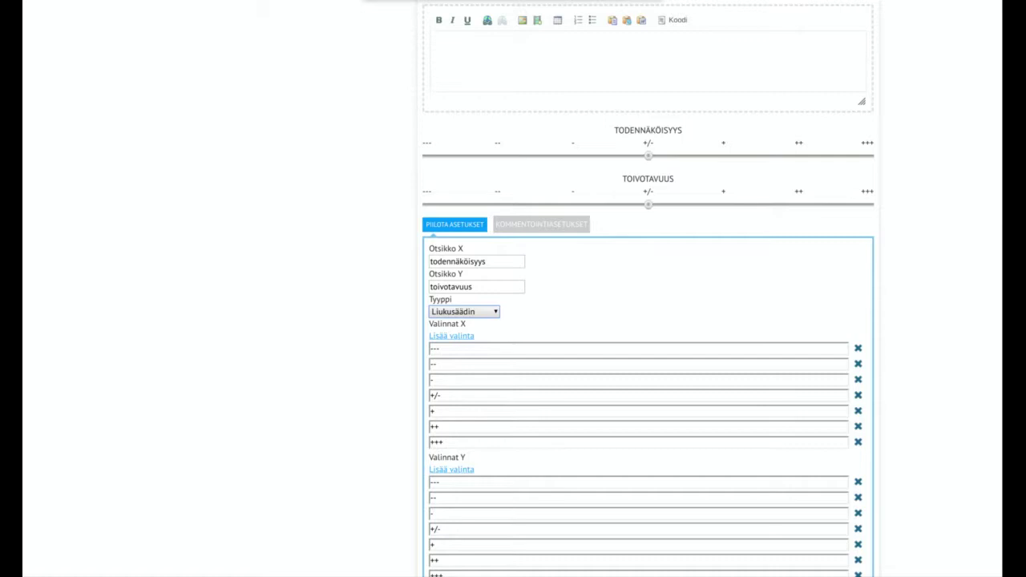
{"action": "scroll", "coordinate": [648, 321], "scroll_direction": "down", "scroll_amount": 3}
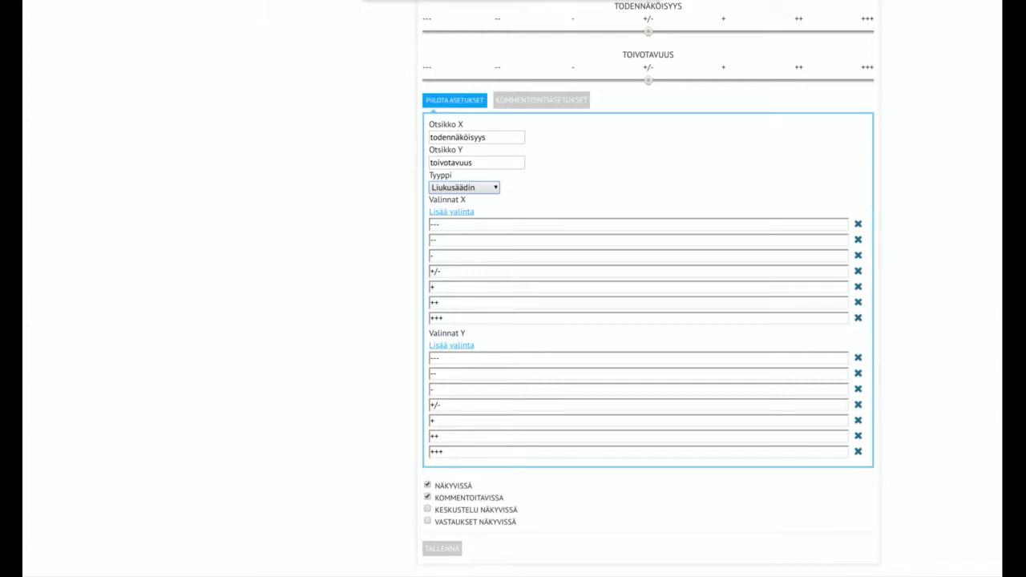
{"action": "scroll", "coordinate": [648, 289], "scroll_direction": "up", "scroll_amount": 6}
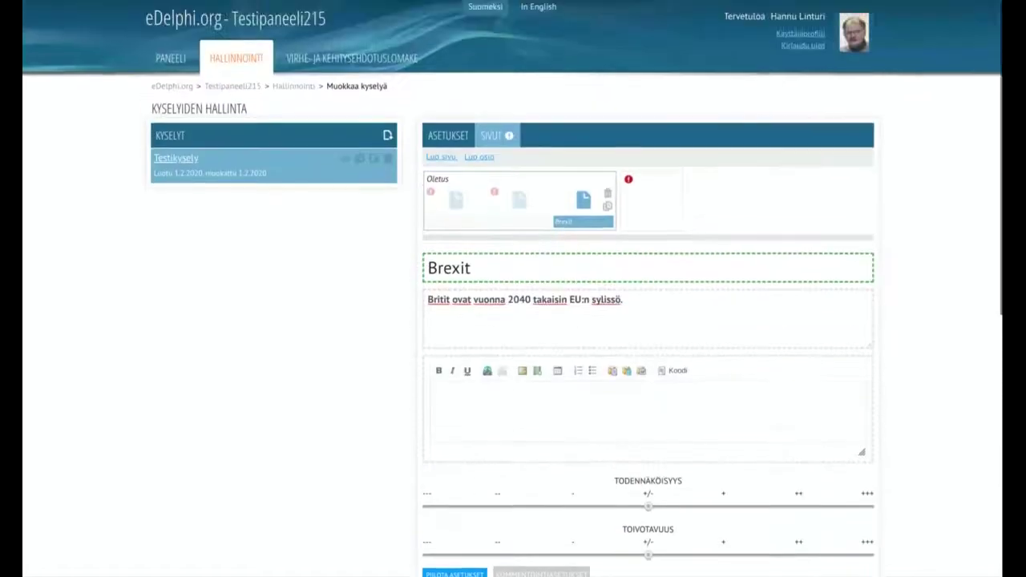
{"action": "scroll", "coordinate": [647, 288], "scroll_direction": "down", "scroll_amount": 1}
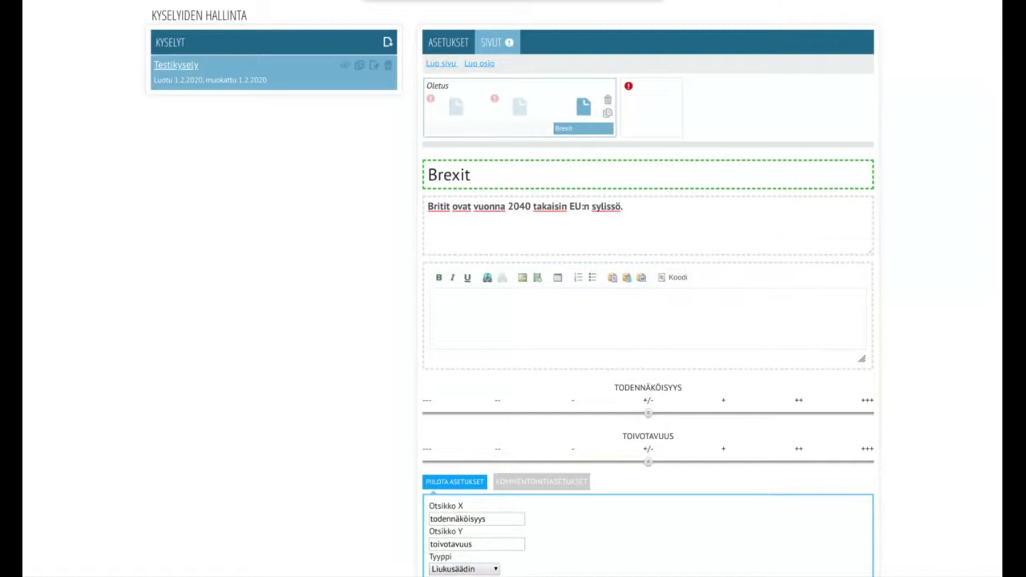
{"action": "scroll", "coordinate": [648, 289], "scroll_direction": "up", "scroll_amount": 1}
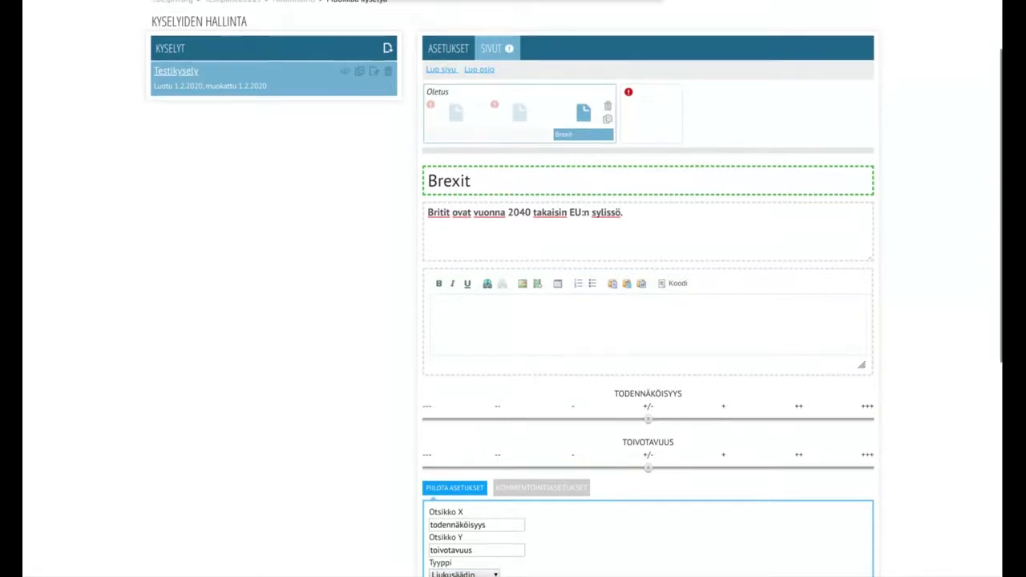
{"action": "scroll", "coordinate": [648, 288], "scroll_direction": "down", "scroll_amount": 6}
{"action": "scroll", "coordinate": [648, 288], "scroll_direction": "up", "scroll_amount": 1}
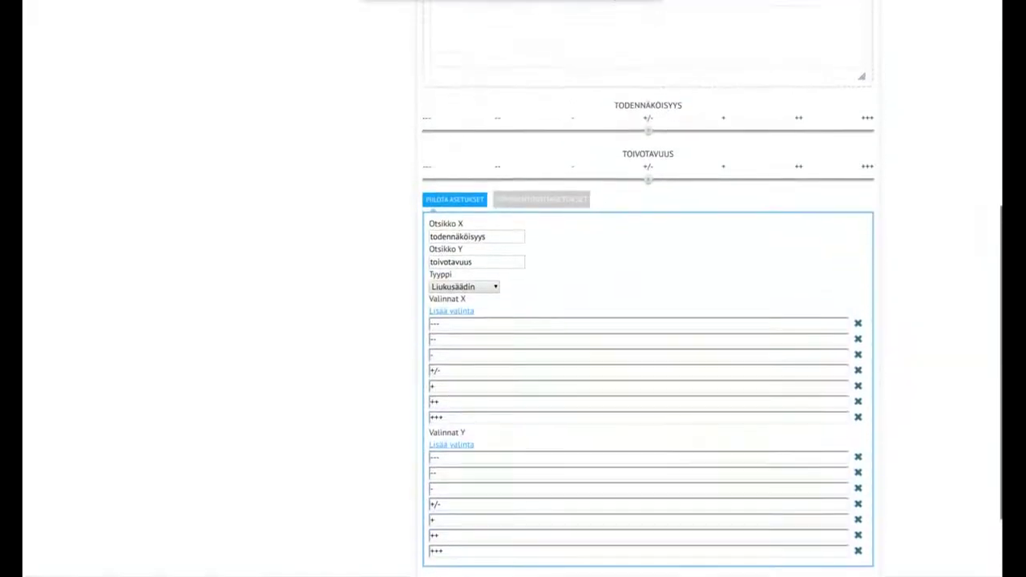
Enable Keskustelu näkyvissä and Vastaukset näkyvissä for the Brexit page and look over its content
{"action": "scroll", "coordinate": [647, 289], "scroll_direction": "down", "scroll_amount": 1}
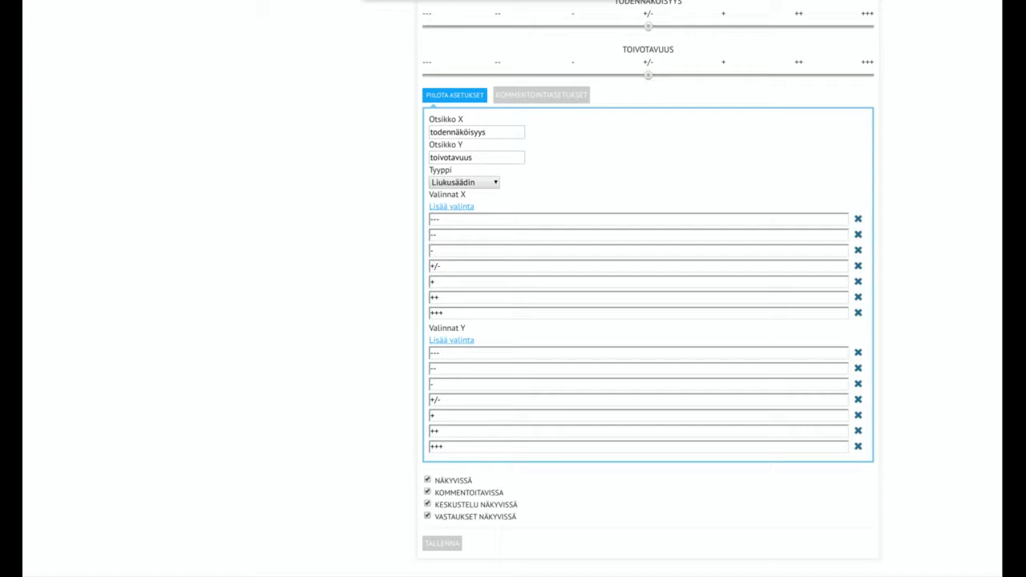
{"action": "scroll", "coordinate": [648, 289], "scroll_direction": "up", "scroll_amount": 3}
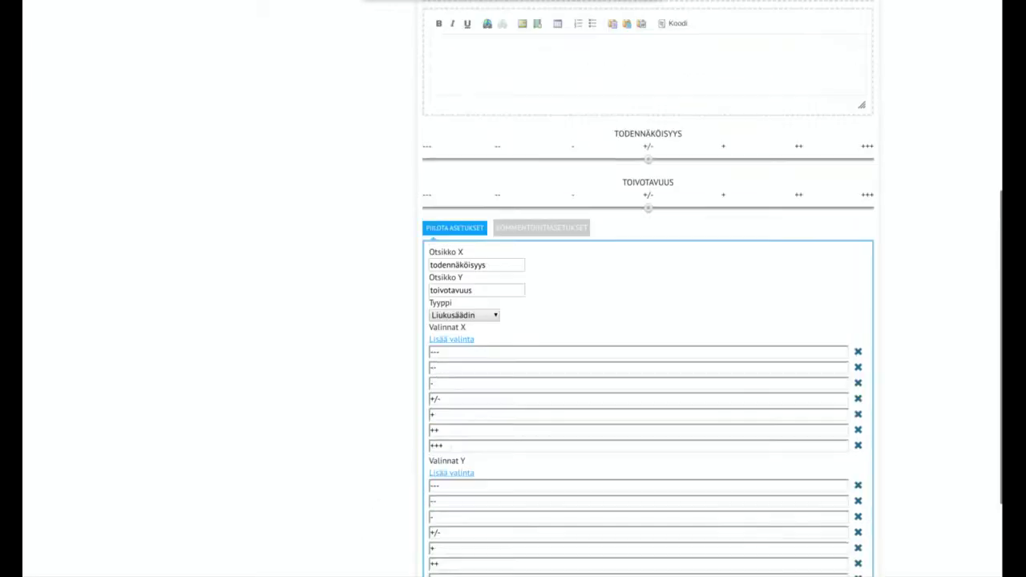
{"action": "scroll", "coordinate": [648, 288], "scroll_direction": "down", "scroll_amount": 3}
{"action": "scroll", "coordinate": [647, 288], "scroll_direction": "up", "scroll_amount": 2}
{"action": "scroll", "coordinate": [648, 288], "scroll_direction": "up", "scroll_amount": 4}
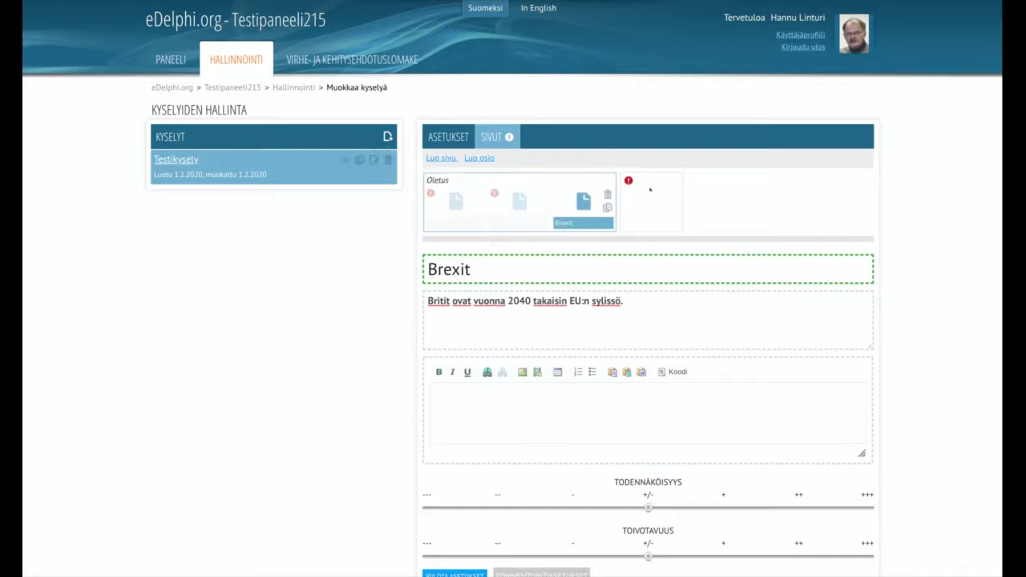
Restore the Taustatietolomake page in the Oletus section and title it "koe"
{"action": "left_click_drag", "start_coordinate": [583, 202], "coordinate": [535, 193]}
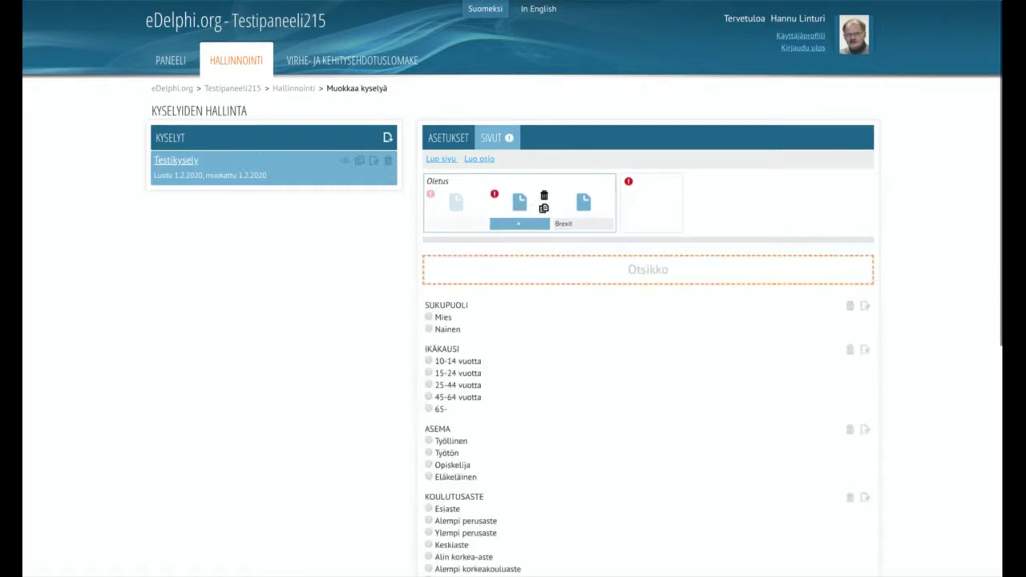
{"action": "left_click", "coordinate": [504, 270]}
{"action": "type", "text": "koe"}
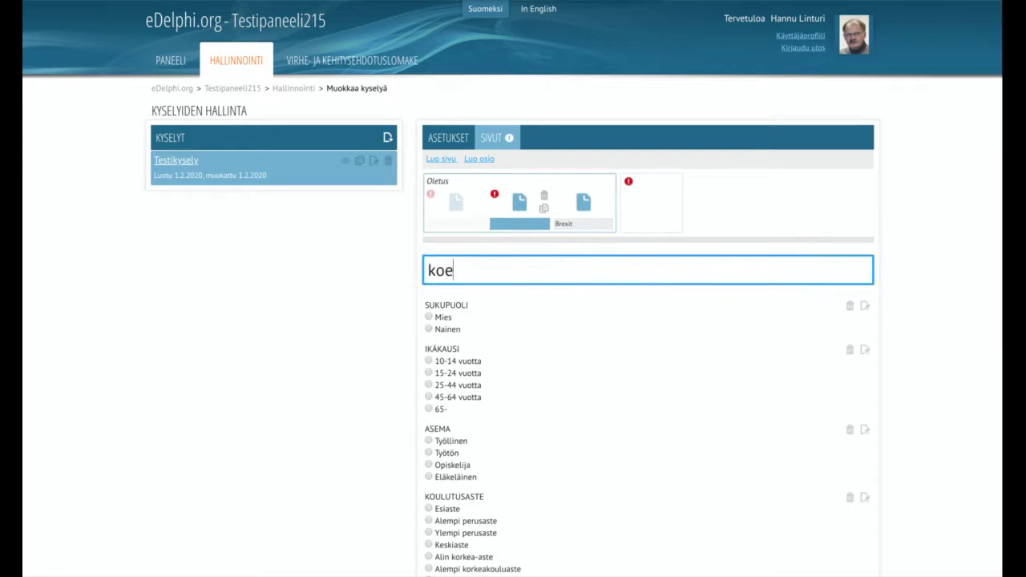
{"action": "key", "text": "Return"}
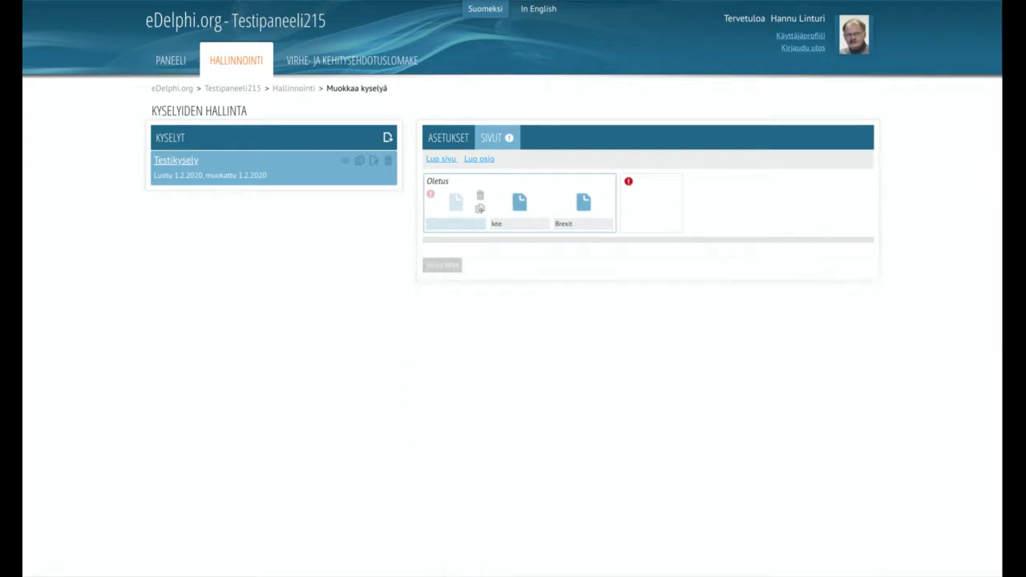
Title the untitled page in the Oletus section "trw" and enter "wqdq" as its thesis
{"action": "left_click", "coordinate": [455, 202]}
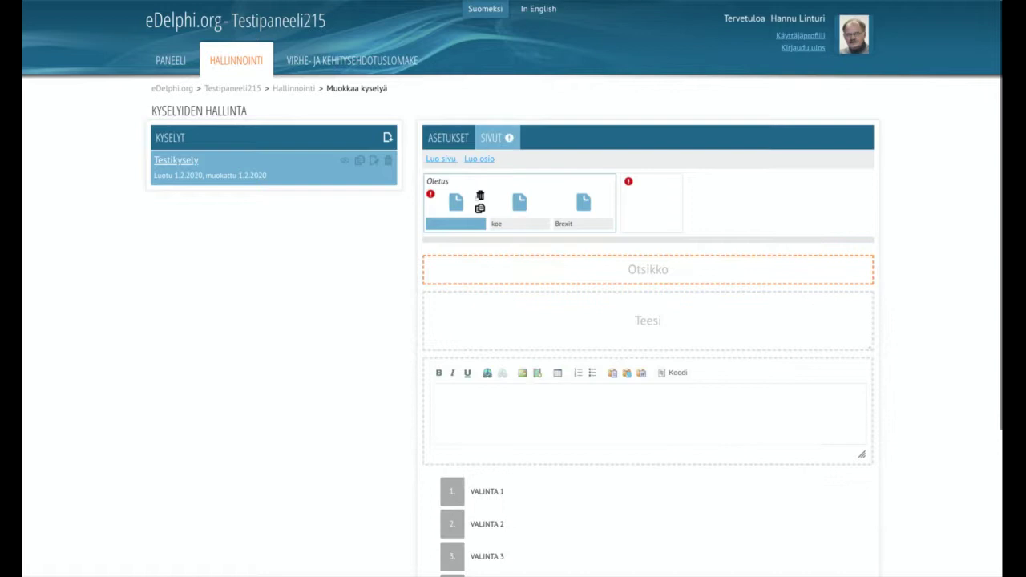
{"action": "left_click", "coordinate": [468, 270]}
{"action": "type", "text": "trwes"}
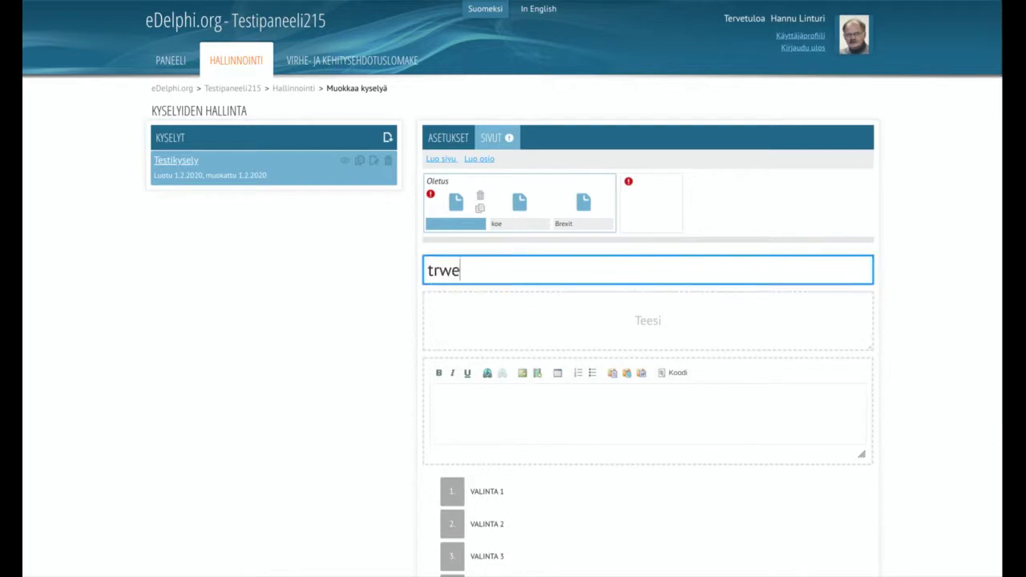
{"action": "key", "text": "BackSpace"}
{"action": "key", "text": "BackSpace"}
{"action": "key", "text": "BackSpace"}
{"action": "type", "text": "w"}
{"action": "scroll", "coordinate": [404, 346], "scroll_direction": "down", "scroll_amount": 3}
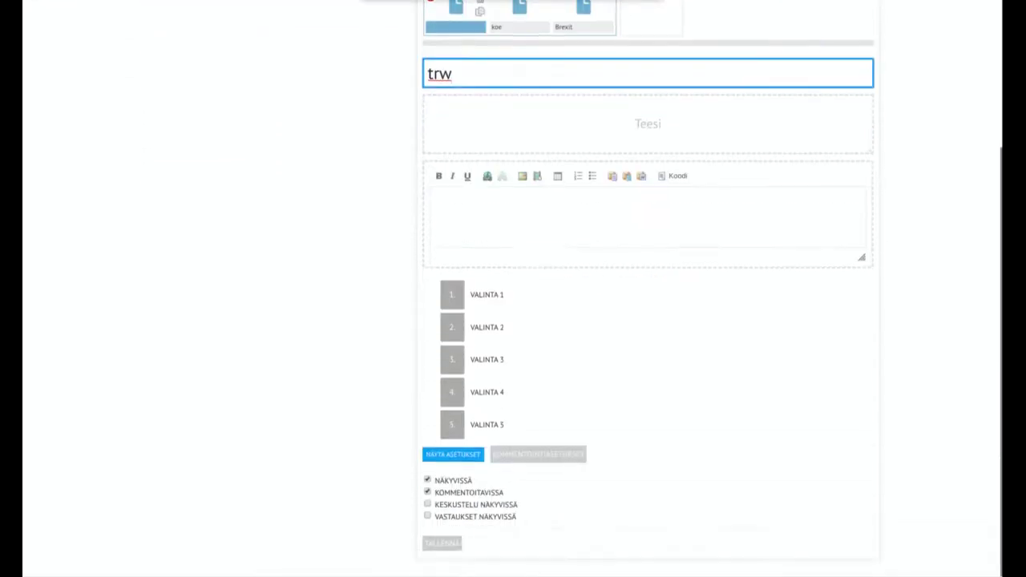
{"action": "scroll", "coordinate": [513, 288], "scroll_direction": "up", "scroll_amount": 3}
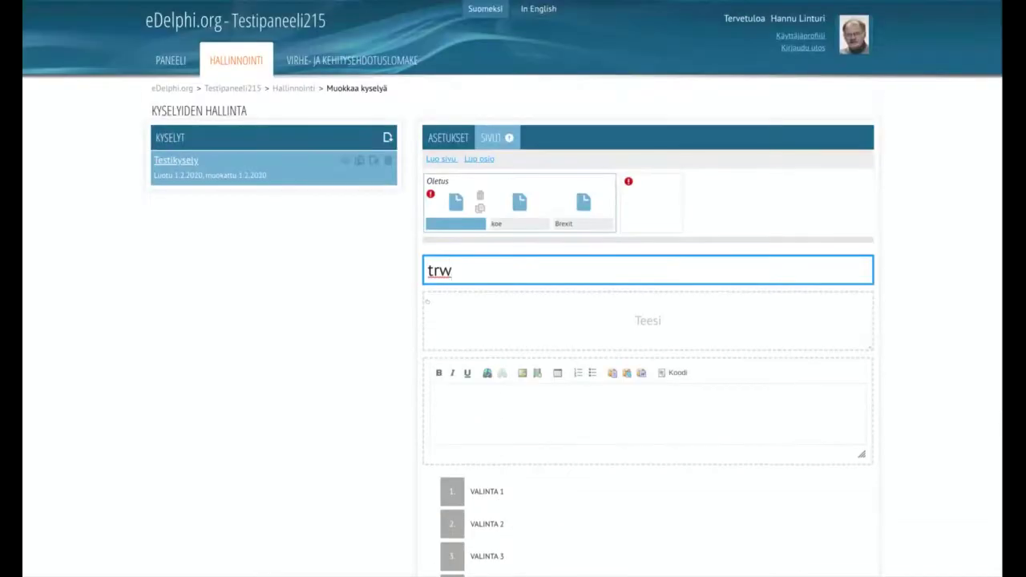
{"action": "left_click", "coordinate": [470, 311]}
{"action": "type", "text": "wqdq"}
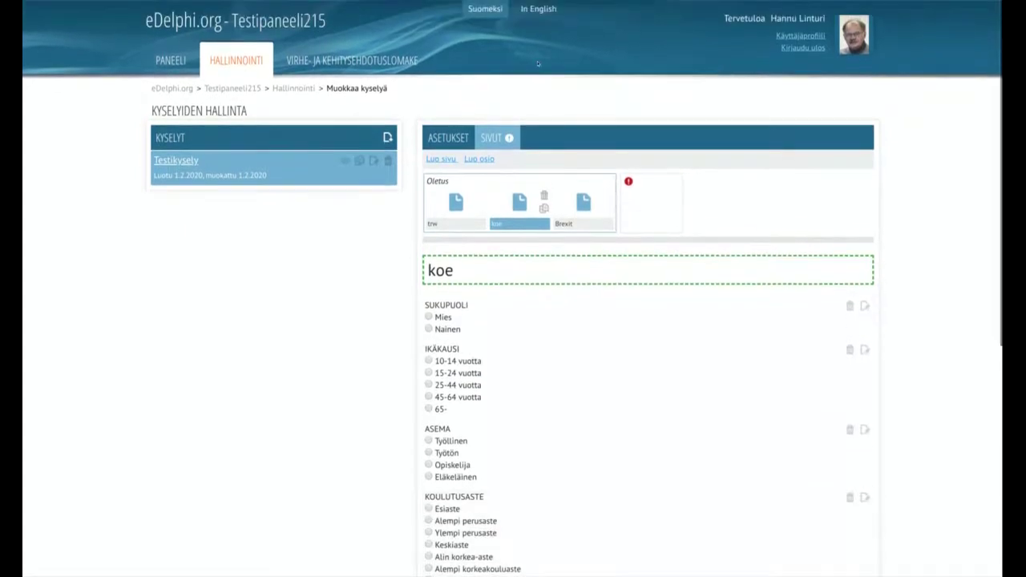
Check the Brexit page and the Testikysely settings, and return to the panel's front page
{"action": "left_click", "coordinate": [584, 204]}
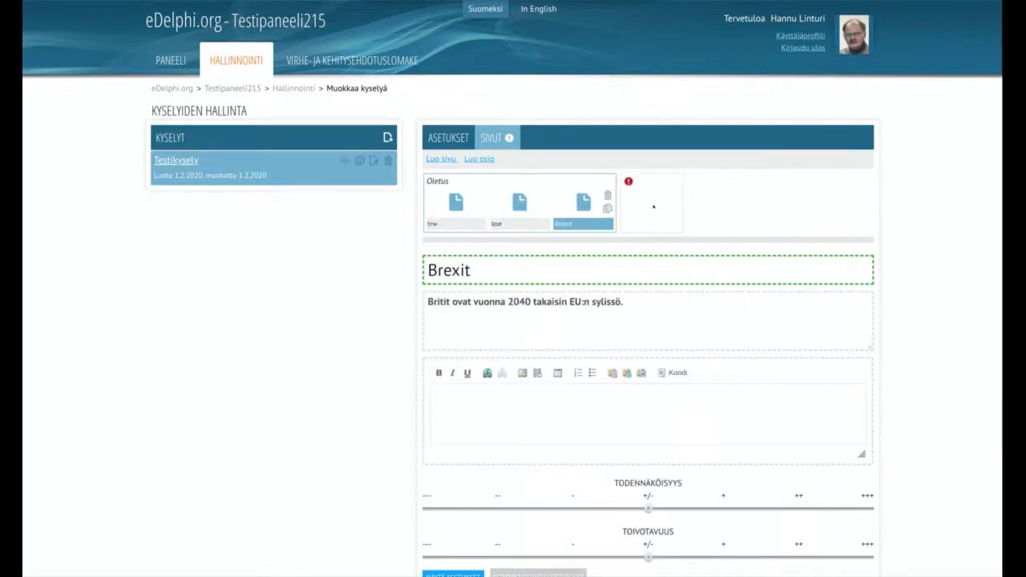
{"action": "left_click", "coordinate": [438, 139]}
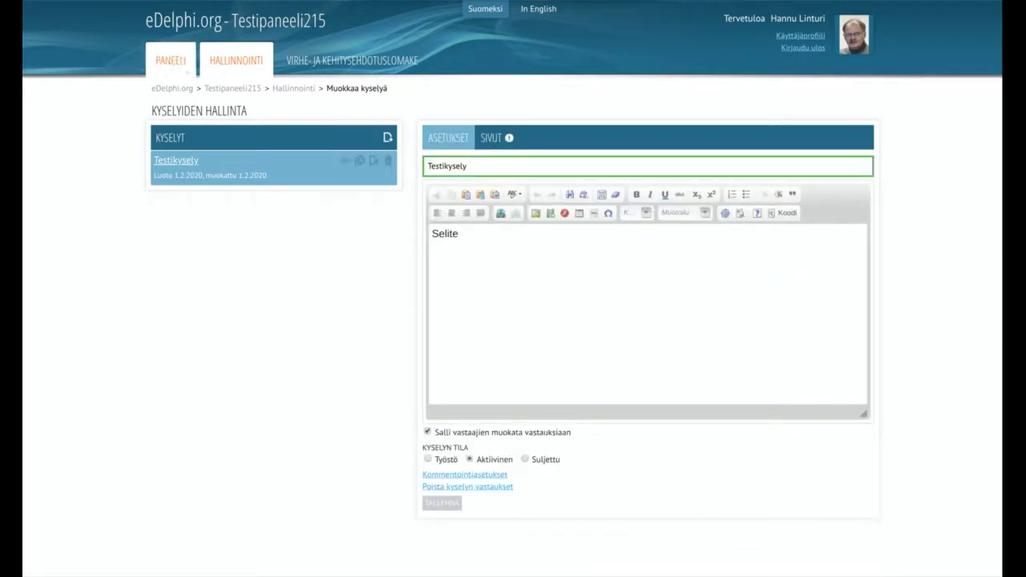
{"action": "left_click", "coordinate": [173, 63]}
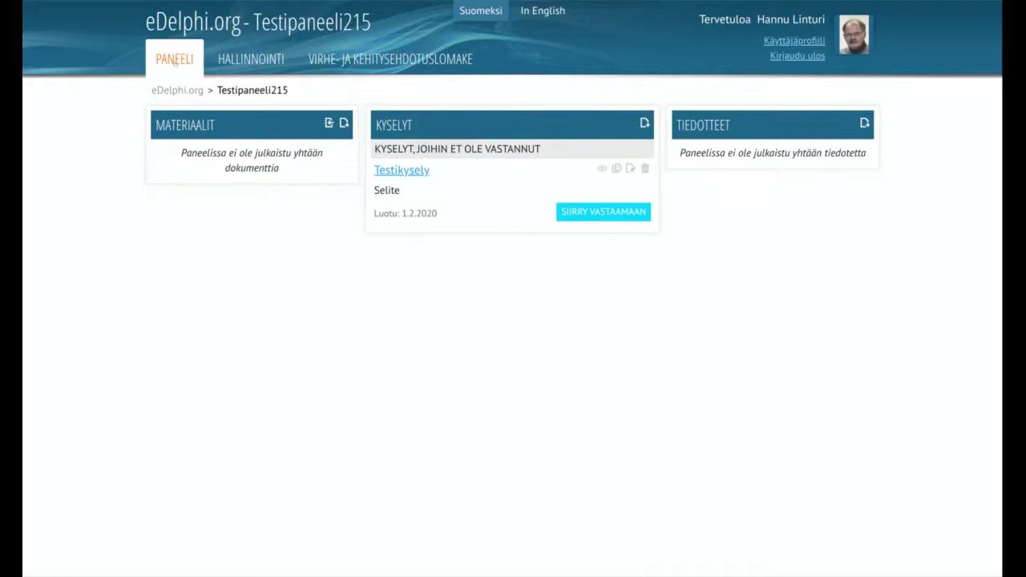
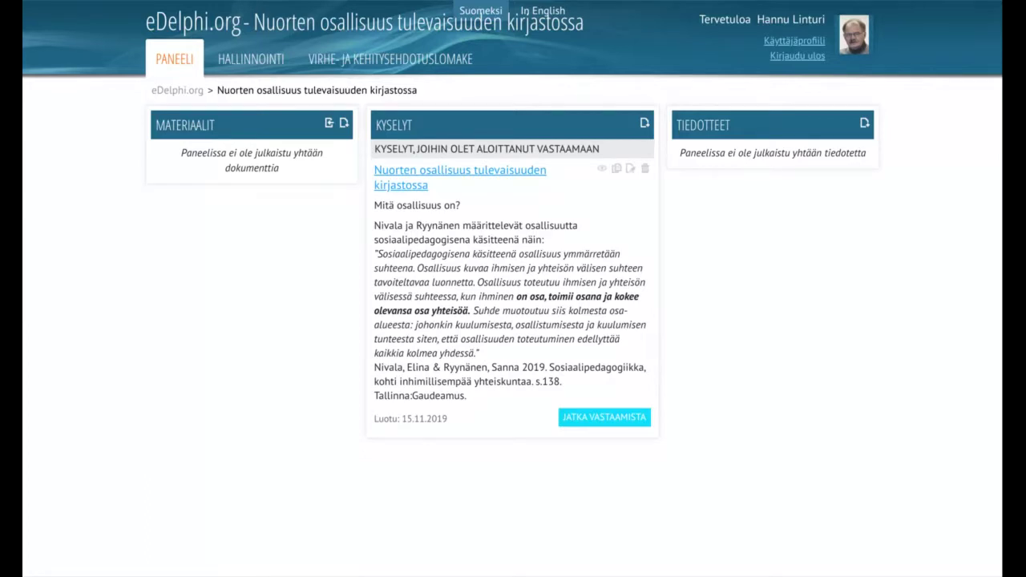
Open the expert management of the Nuorten osallisuus tulevaisuuden kirjastossa panel and examine its interest and expertise fields and Asiantuntijuusmatriisi
{"action": "key", "text": "ctrl+plus"}
{"action": "key", "text": "ctrl+plus"}
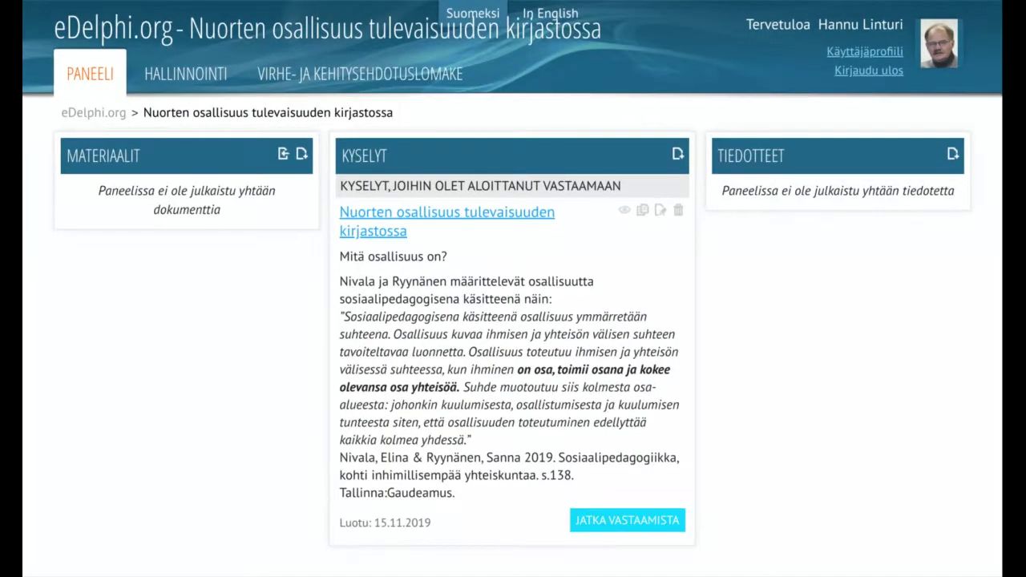
{"action": "key", "text": "ctrl+plus"}
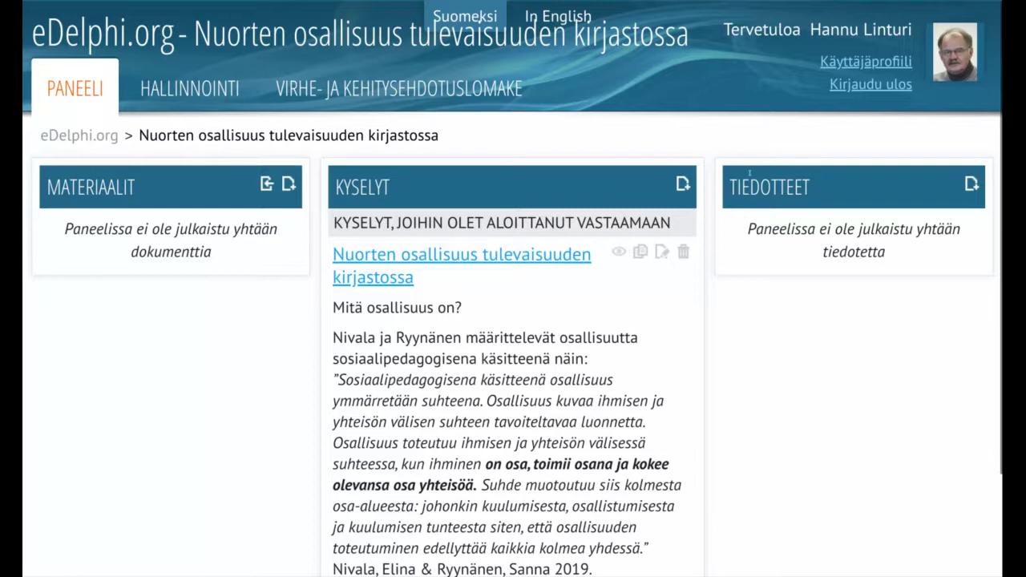
{"action": "scroll", "coordinate": [513, 320], "scroll_direction": "down", "scroll_amount": 1}
{"action": "scroll", "coordinate": [513, 321], "scroll_direction": "up", "scroll_amount": 1}
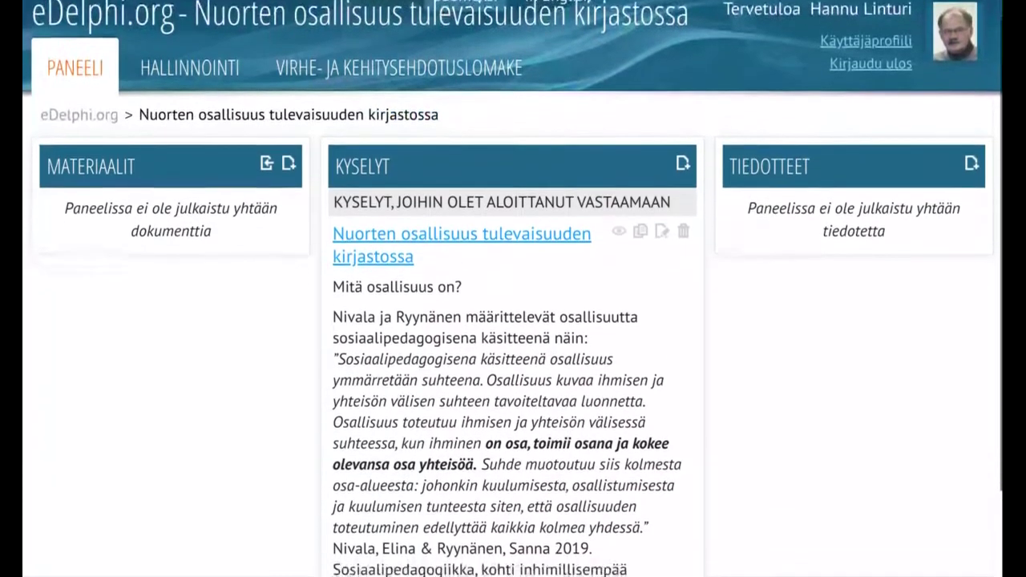
{"action": "scroll", "coordinate": [494, 255], "scroll_direction": "up", "scroll_amount": 1}
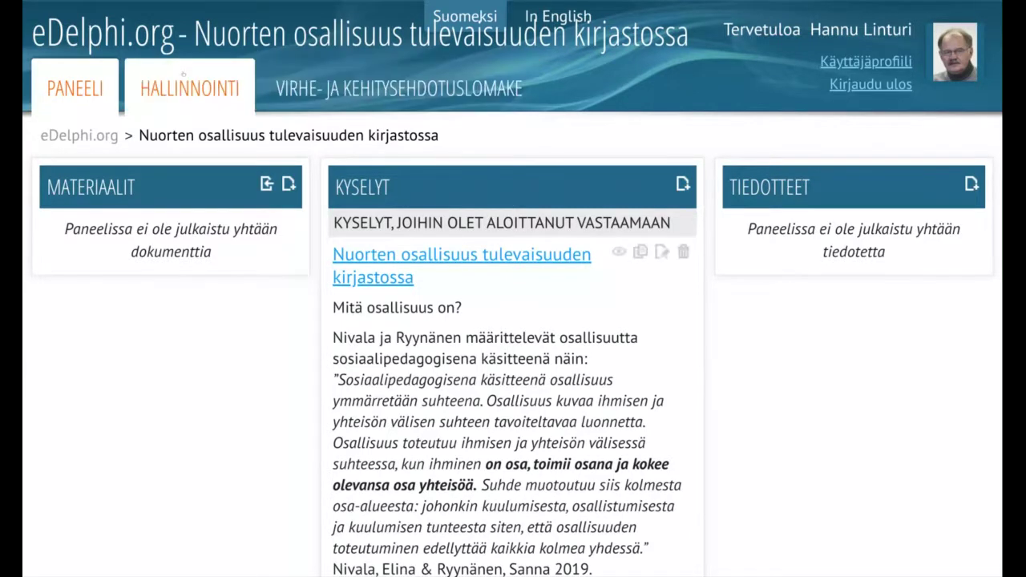
{"action": "scroll", "coordinate": [183, 78], "scroll_direction": "down", "scroll_amount": 1}
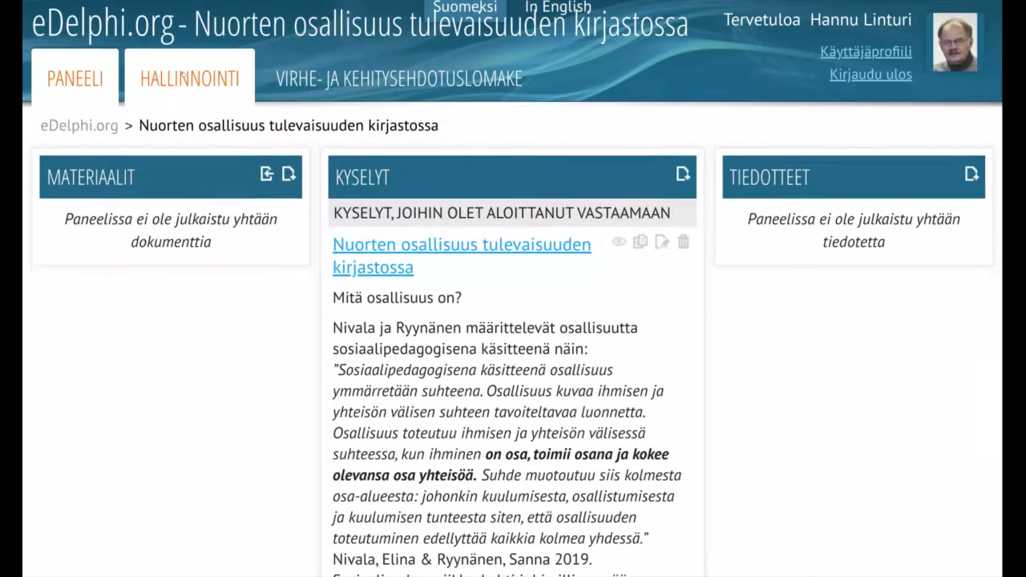
{"action": "left_click", "coordinate": [153, 86]}
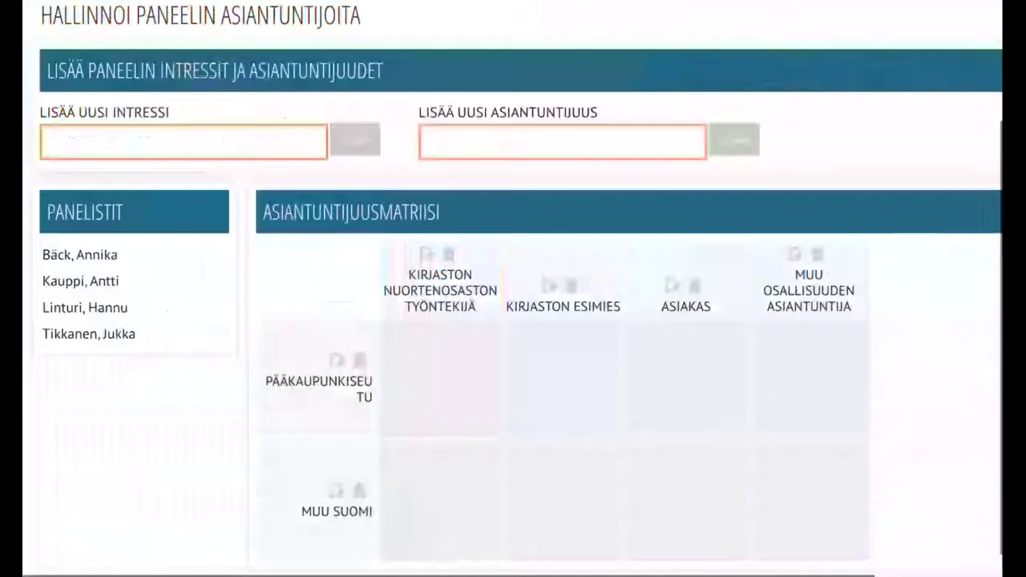
{"action": "scroll", "coordinate": [513, 289], "scroll_direction": "down", "scroll_amount": 1}
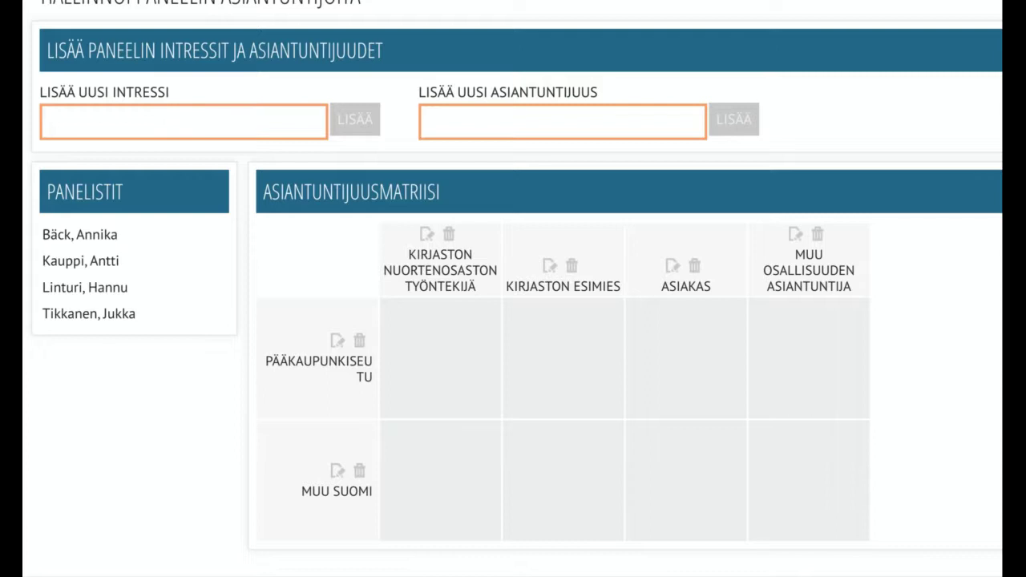
{"action": "scroll", "coordinate": [588, 216], "scroll_direction": "up", "scroll_amount": 3}
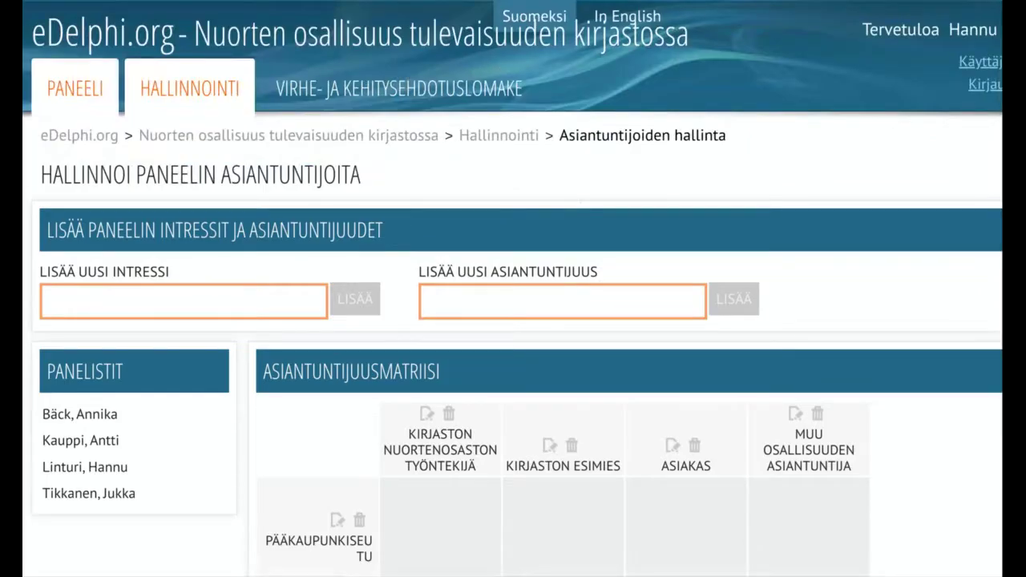
Open the Nuorten osallisuus tulevaisuuden kirjastossa survey for editing and review its description, response-editing option and survey state
{"action": "left_click", "coordinate": [74, 88]}
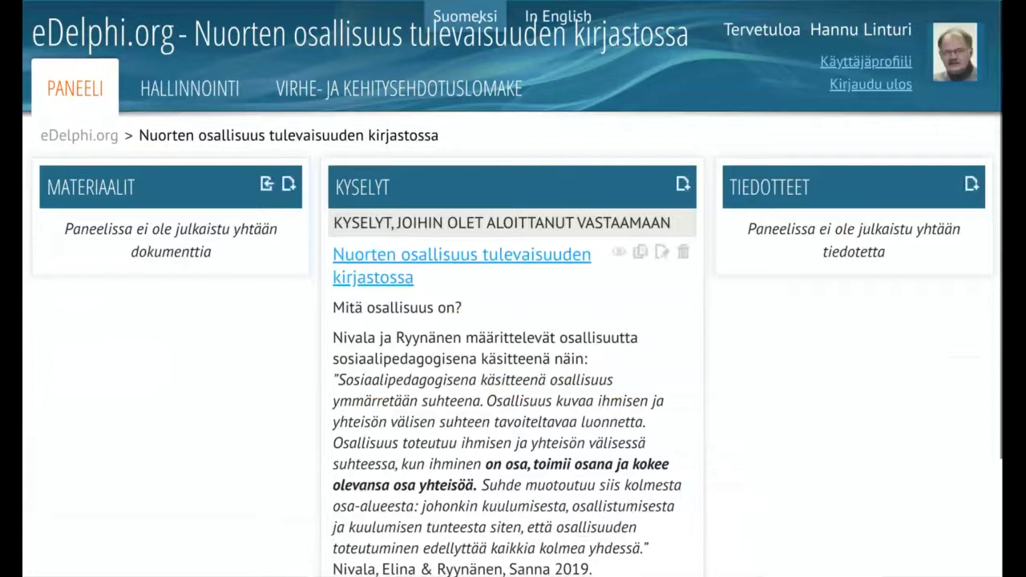
{"action": "left_click", "coordinate": [461, 254]}
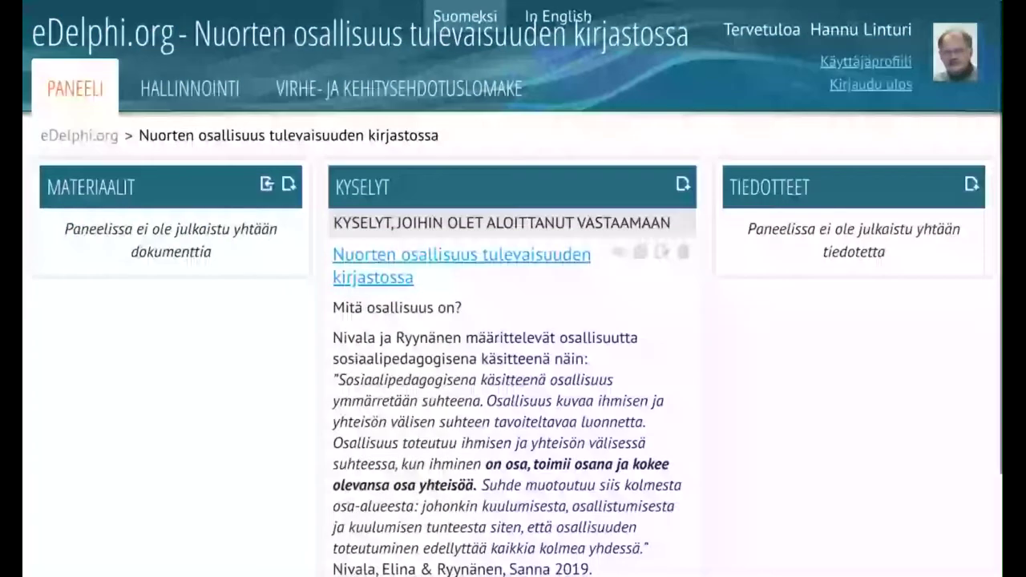
{"action": "left_click", "coordinate": [661, 253]}
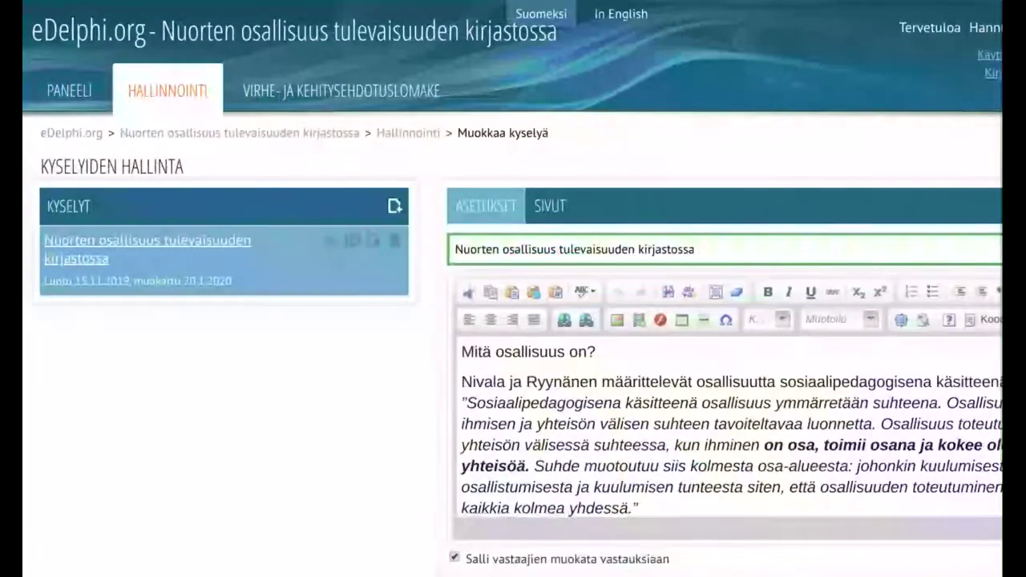
{"action": "scroll", "coordinate": [513, 321], "scroll_direction": "down", "scroll_amount": 2}
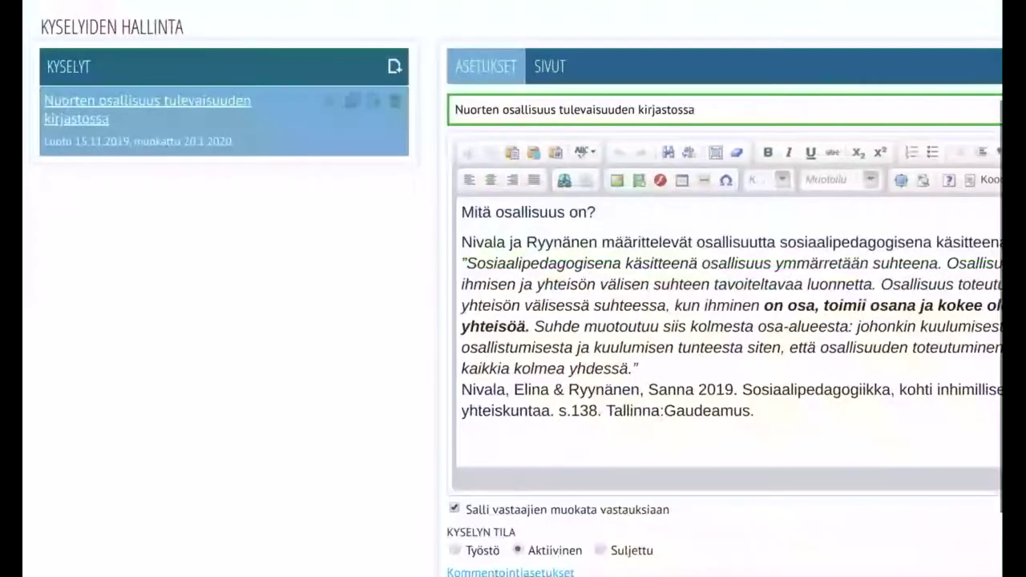
{"action": "scroll", "coordinate": [513, 321], "scroll_direction": "down", "scroll_amount": 1}
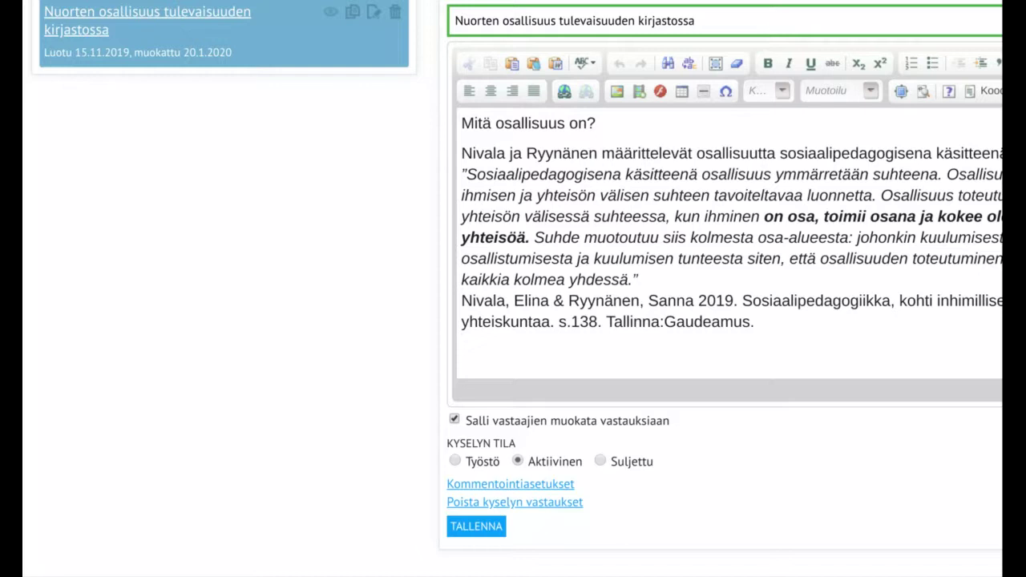
{"action": "scroll", "coordinate": [517, 289], "scroll_direction": "up", "scroll_amount": 3}
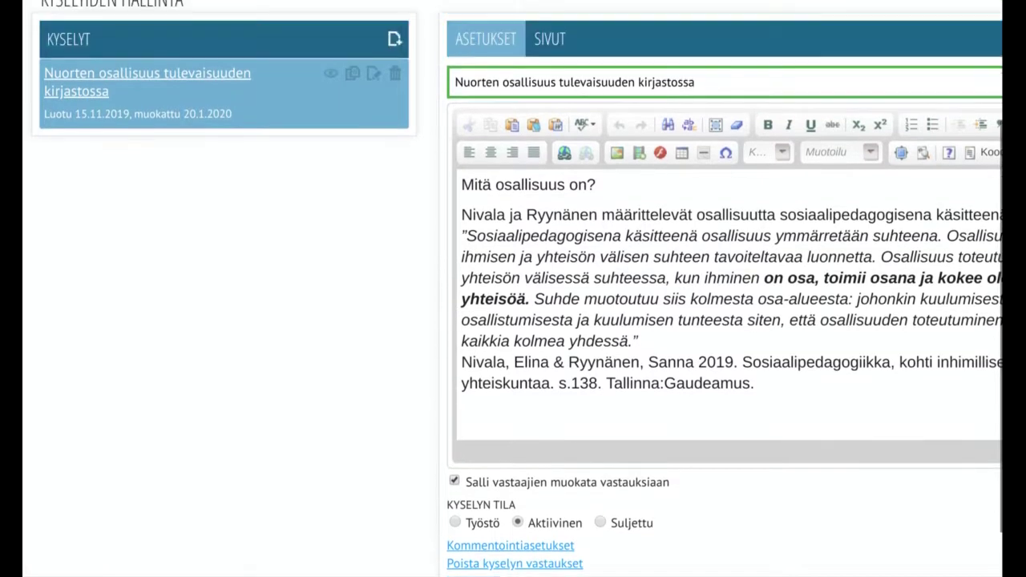
{"action": "scroll", "coordinate": [516, 289], "scroll_direction": "up", "scroll_amount": 3}
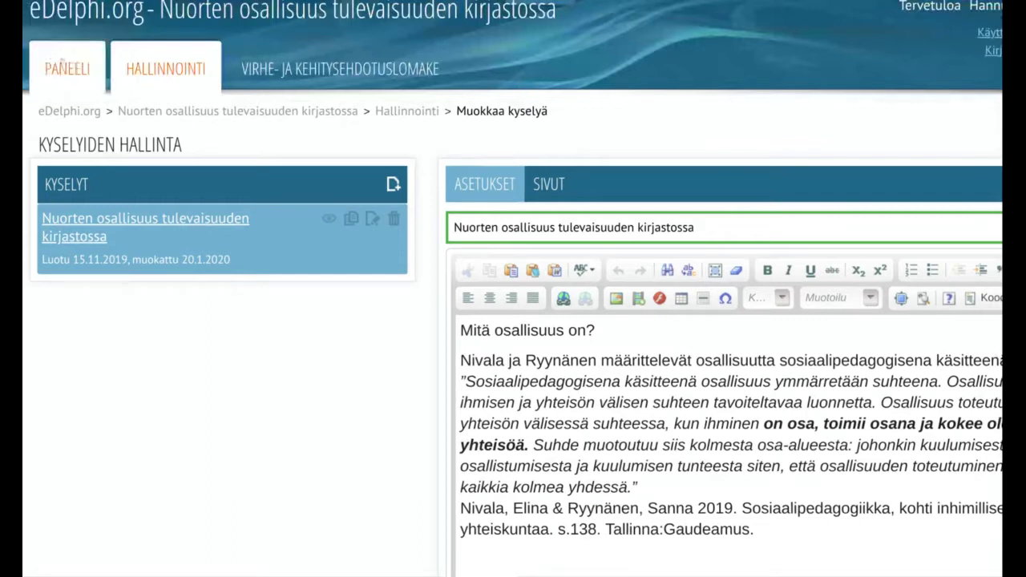
Open the panel's user invitation page and review the invitee search, CSV upload, invitation message and landing page options
{"action": "left_click", "coordinate": [64, 67]}
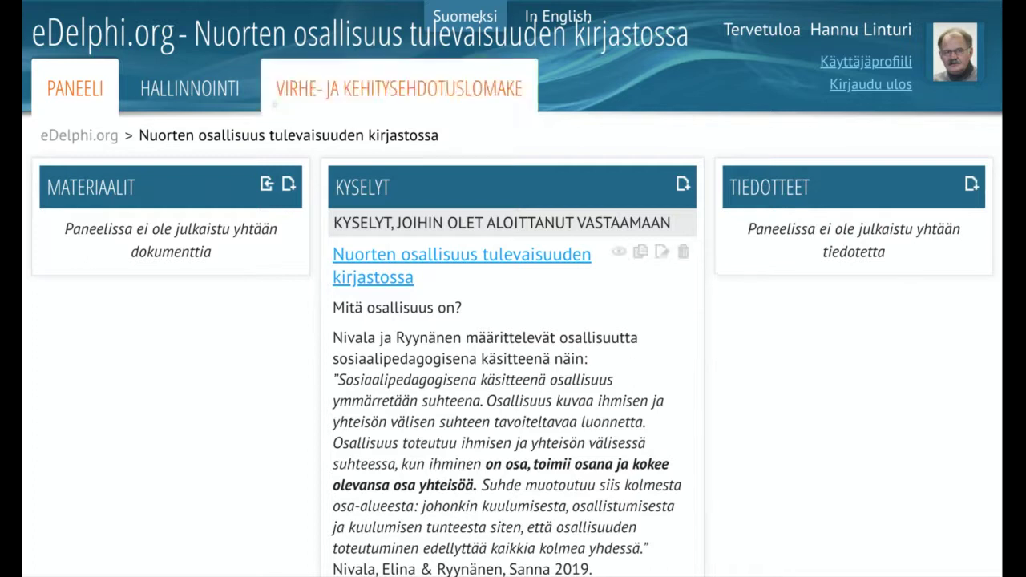
{"action": "left_click", "coordinate": [222, 90]}
{"action": "scroll", "coordinate": [858, 318], "scroll_direction": "down", "scroll_amount": 3}
{"action": "left_click", "coordinate": [859, 318]}
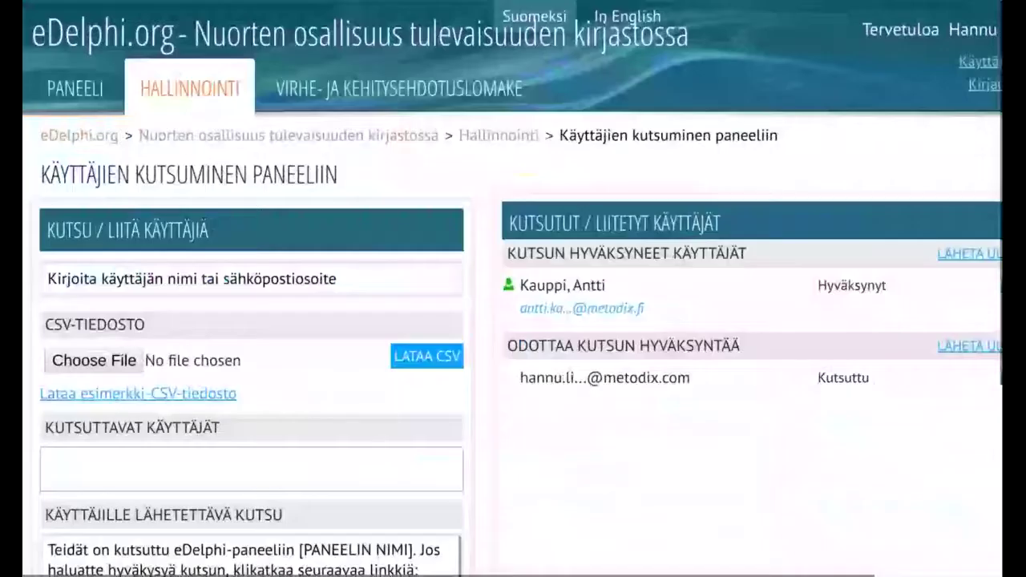
{"action": "scroll", "coordinate": [513, 288], "scroll_direction": "down", "scroll_amount": 2}
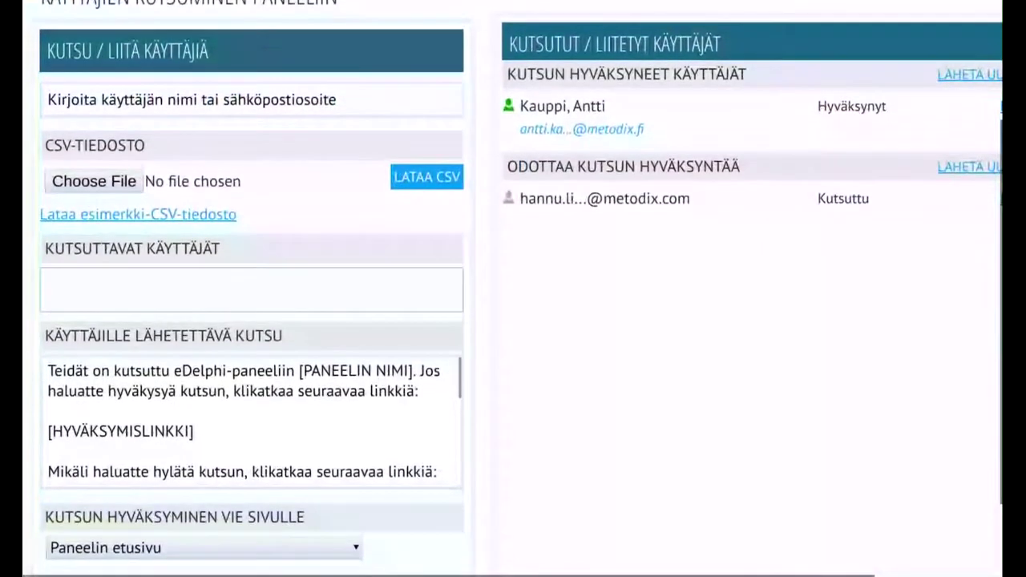
{"action": "scroll", "coordinate": [513, 288], "scroll_direction": "down", "scroll_amount": 1}
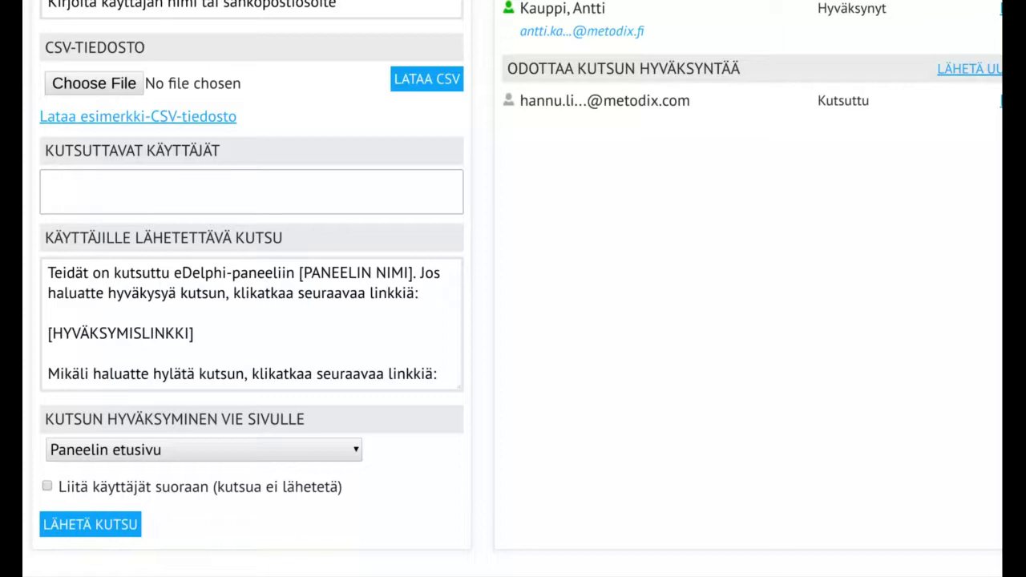
{"action": "scroll", "coordinate": [161, 32], "scroll_direction": "up", "scroll_amount": 2}
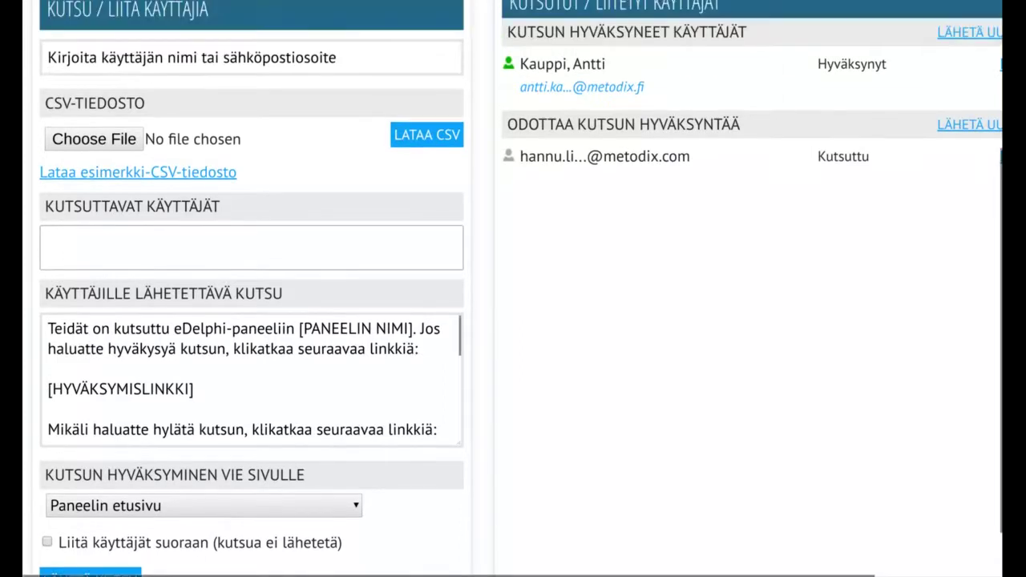
{"action": "scroll", "coordinate": [513, 289], "scroll_direction": "up", "scroll_amount": 2}
Search for a user by first name, add the second suggested e-mail address to Kutsuttavat käyttäjät, and look over the invitation text
{"action": "left_click", "coordinate": [241, 185]}
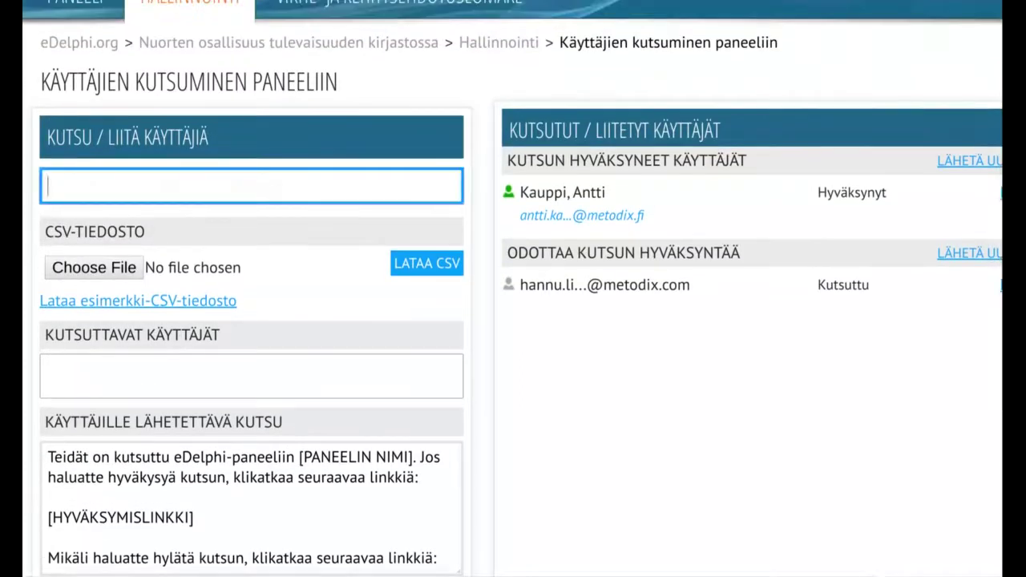
{"action": "type", "text": "aniika."}
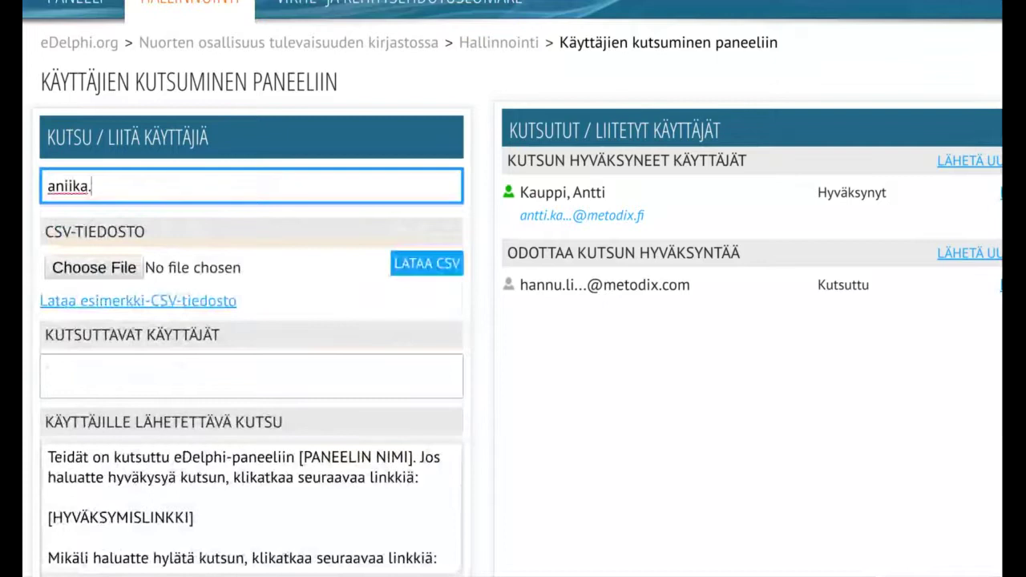
{"action": "type", "text": "fi"}
{"action": "key", "text": "BackSpace"}
{"action": "key", "text": "BackSpace"}
{"action": "key", "text": "BackSpace"}
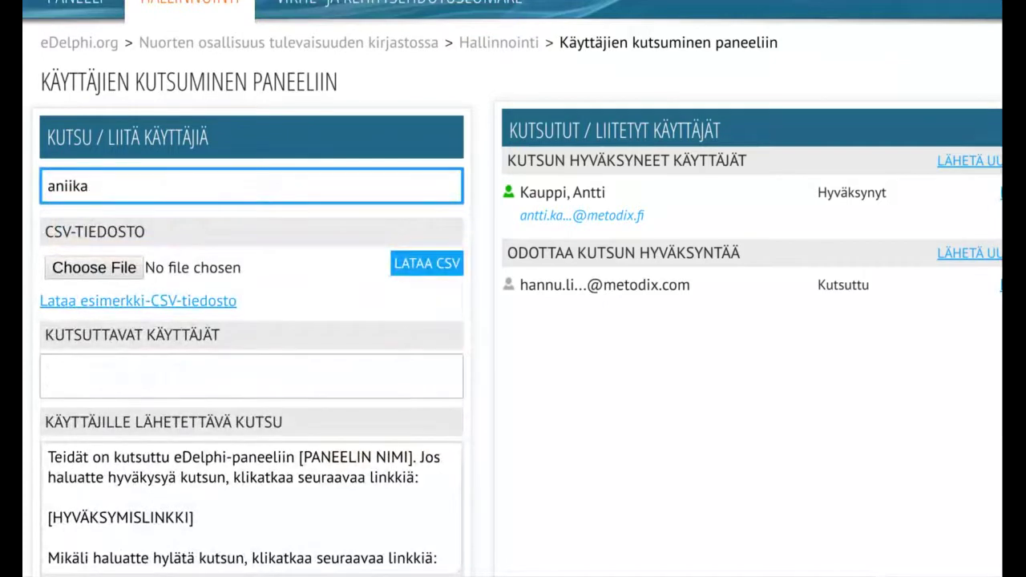
{"action": "key", "text": "BackSpace"}
{"action": "key", "text": "BackSpace"}
{"action": "key", "text": "BackSpace"}
{"action": "key", "text": "BackSpace"}
{"action": "type", "text": "nika"}
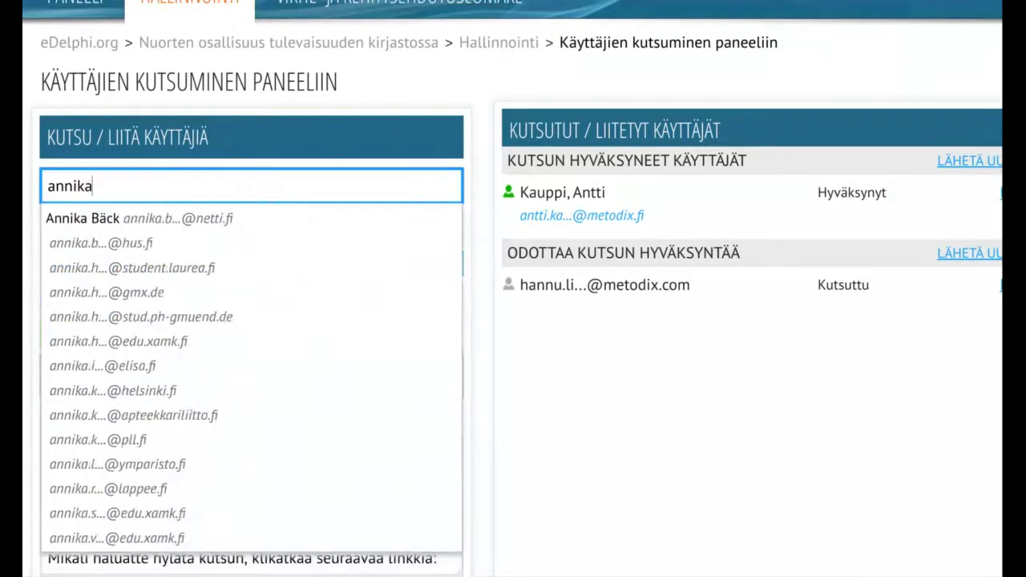
{"action": "key", "text": "Down"}
{"action": "key", "text": "Down"}
{"action": "key", "text": "Return"}
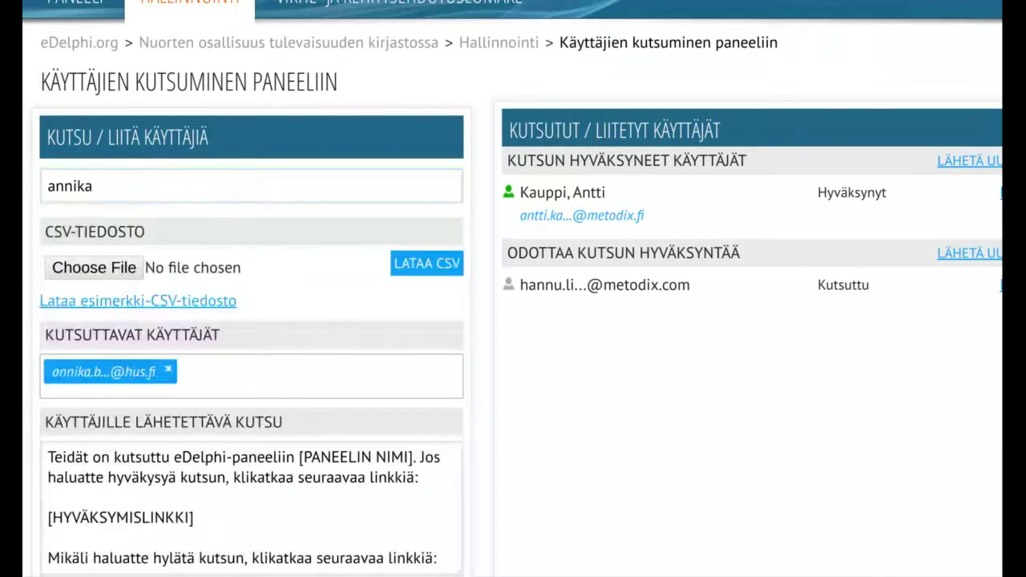
{"action": "scroll", "coordinate": [251, 508], "scroll_direction": "down", "scroll_amount": 4}
{"action": "scroll", "coordinate": [251, 508], "scroll_direction": "up", "scroll_amount": 3}
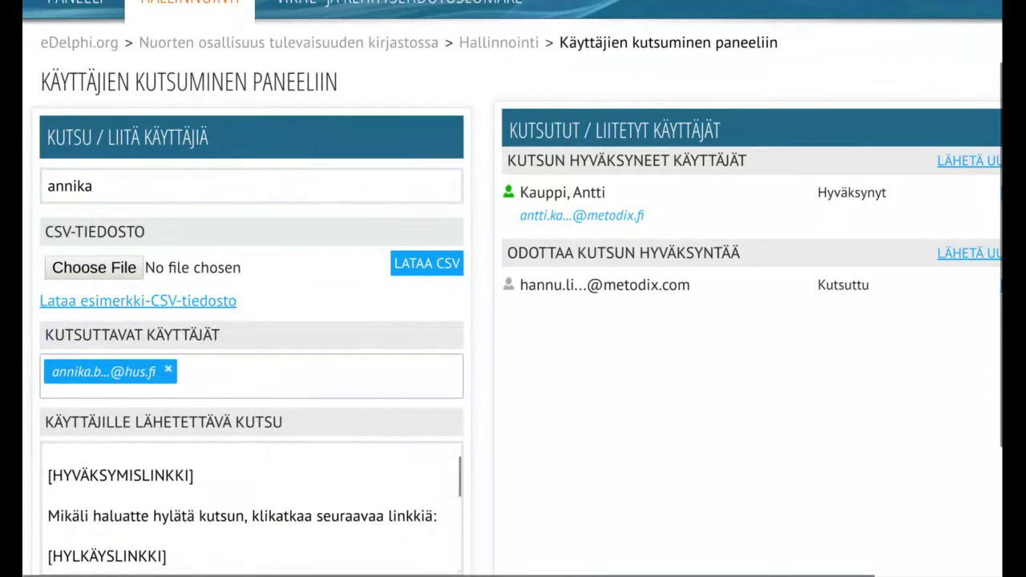
Replace the opening paragraph above [HYVÄKSYMISLINKKI] in the invitation message with "Tervetuloa paneeliin:"
{"action": "scroll", "coordinate": [250, 508], "scroll_direction": "up", "scroll_amount": 2}
{"action": "left_click", "coordinate": [49, 497]}
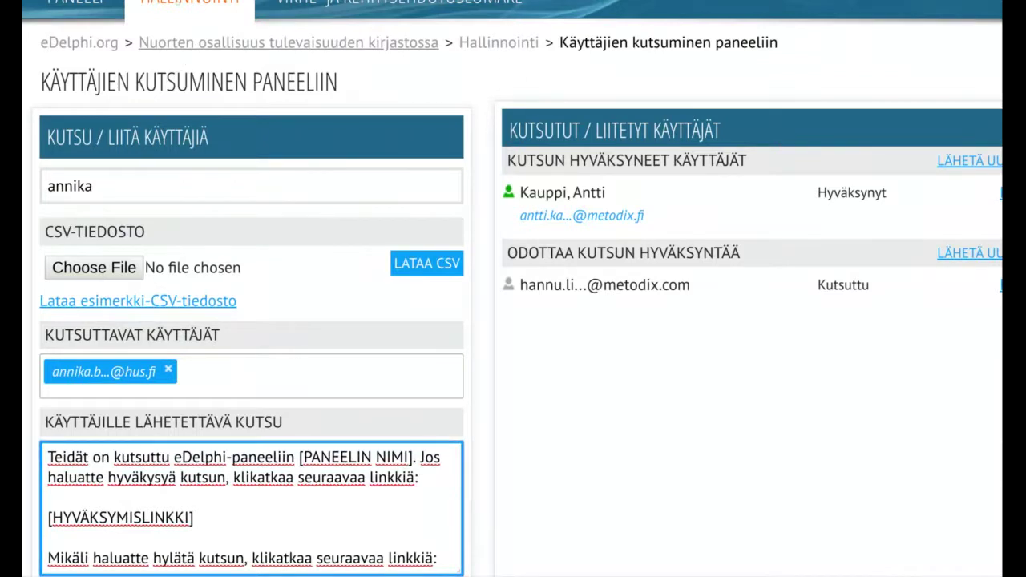
{"action": "scroll", "coordinate": [282, 433], "scroll_direction": "right", "scroll_amount": 1}
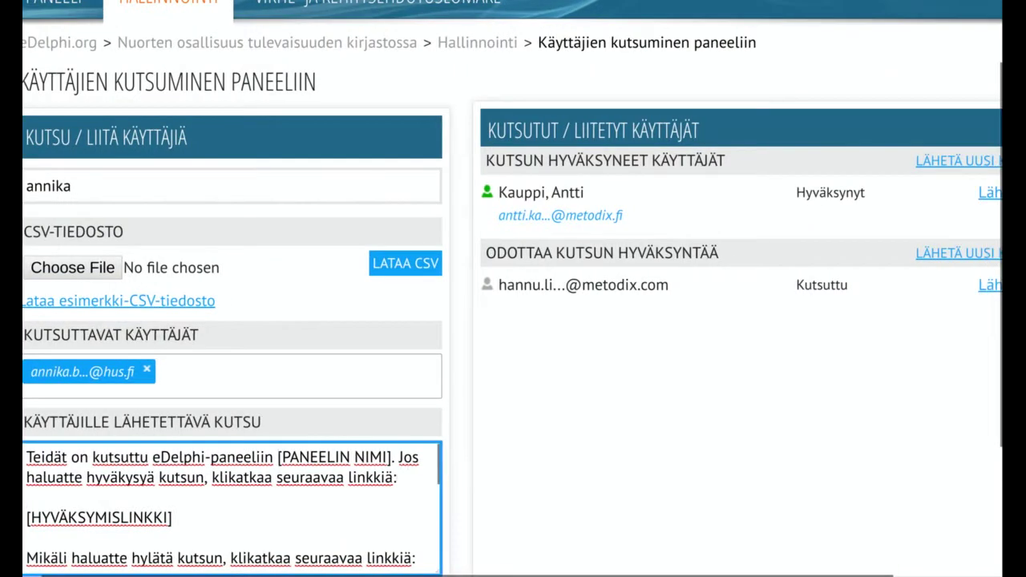
{"action": "key", "text": "Left"}
{"action": "key", "text": "ctrl+shift+Home"}
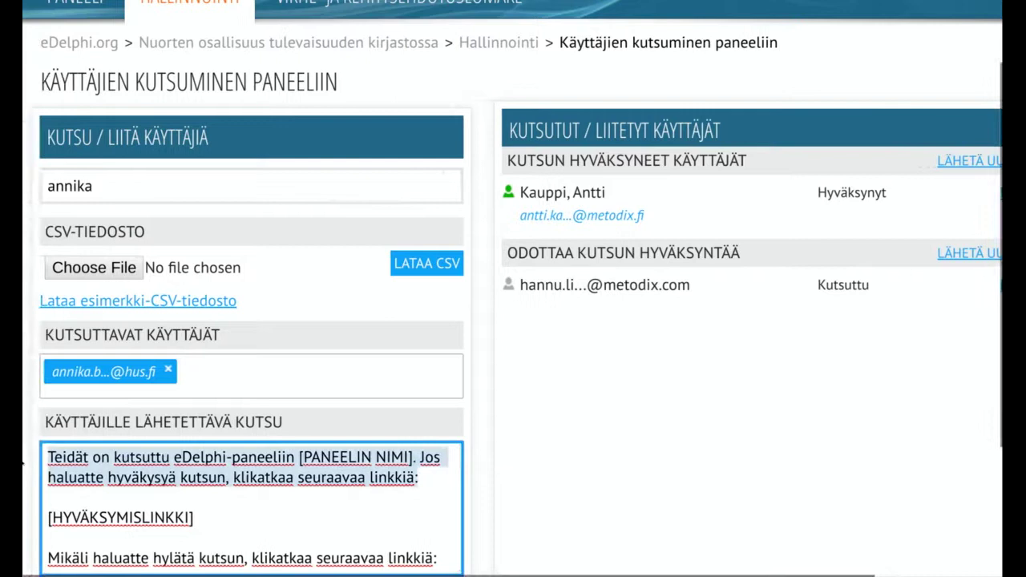
{"action": "type", "text": "Tervetul"}
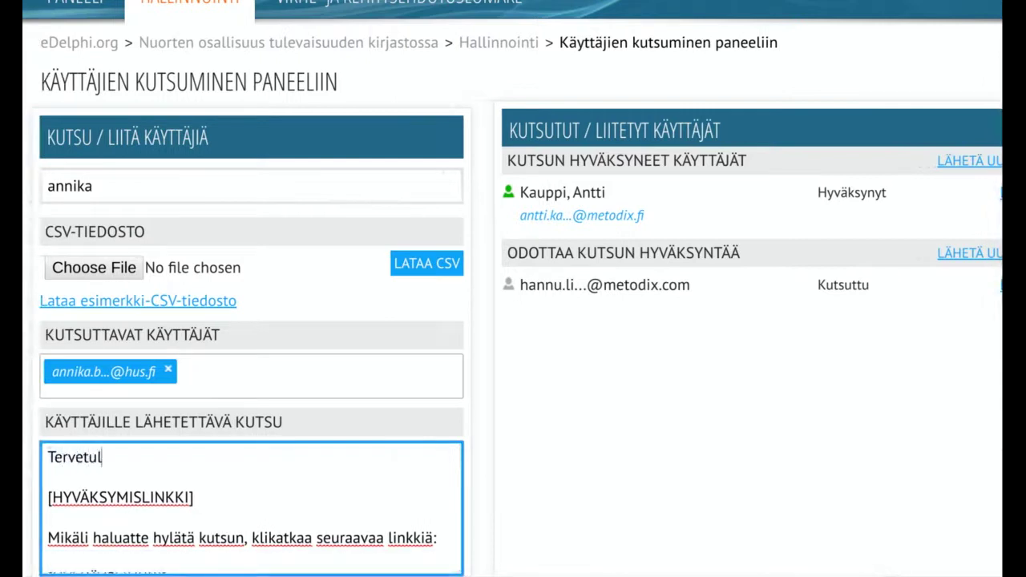
{"action": "type", "text": "oa:"}
{"action": "key", "text": "BackSpace"}
{"action": "type", "text": "paneeliin"}
{"action": "key", "text": "BackSpace"}
{"action": "key", "text": "BackSpace"}
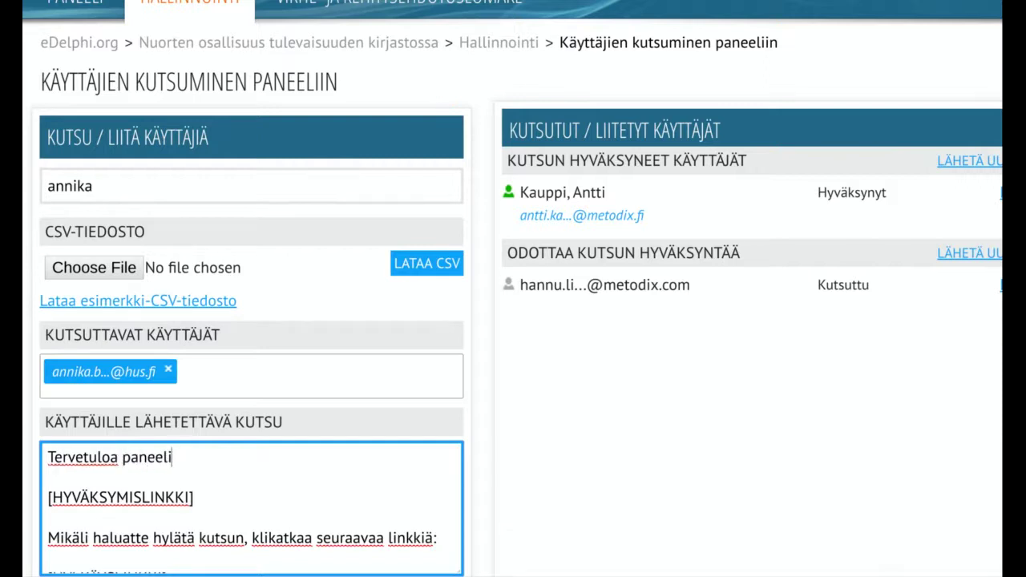
{"action": "type", "text": "in:"}
Delete the text after [HYVÄKSYMISLINKKI] in the invitation message and add the closing "Terveiisn," with the sender's first name below it
{"action": "scroll", "coordinate": [251, 509], "scroll_direction": "down", "scroll_amount": 5}
{"action": "scroll", "coordinate": [251, 509], "scroll_direction": "up", "scroll_amount": 4}
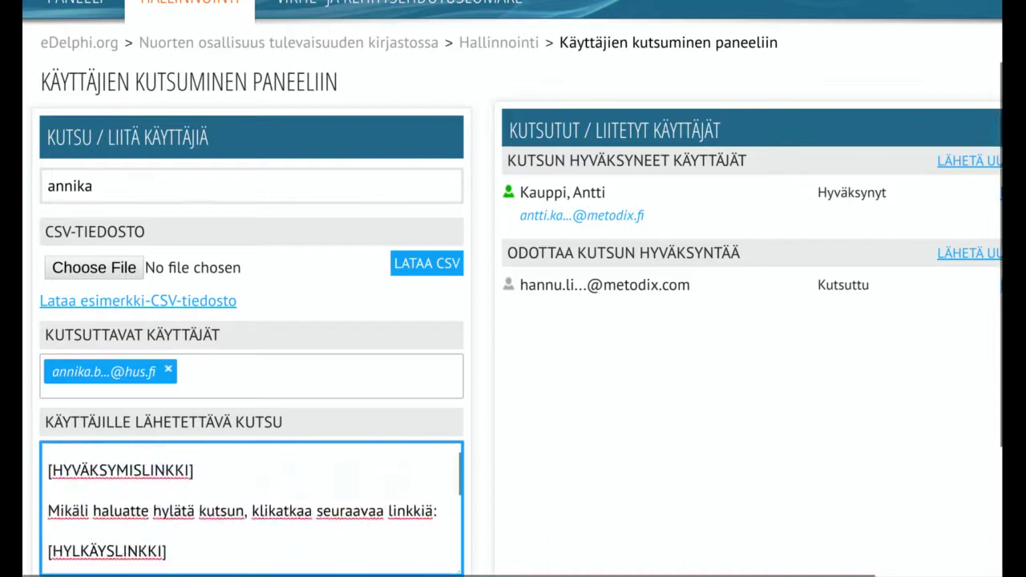
{"action": "left_click", "coordinate": [48, 510]}
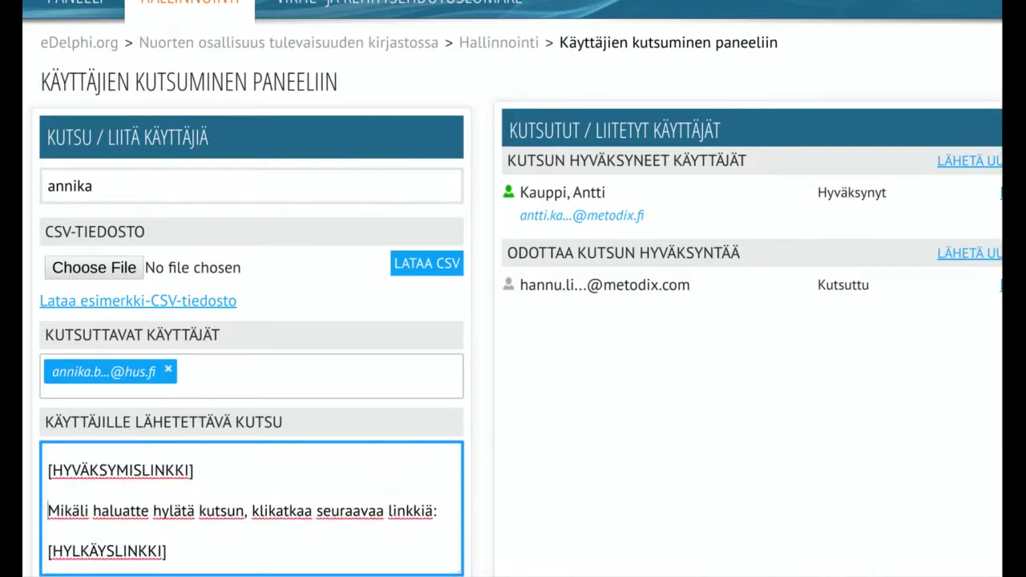
{"action": "key", "text": "ctrl+shift+End"}
{"action": "scroll", "coordinate": [513, 320], "scroll_direction": "down", "scroll_amount": 2}
{"action": "key", "text": "Delete"}
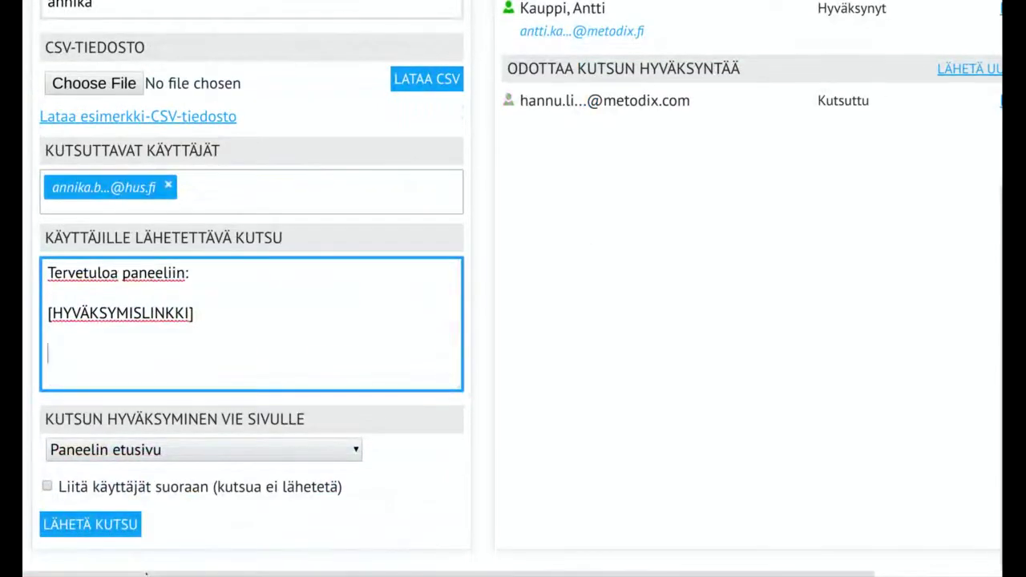
{"action": "type", "text": "Terveiisn,"}
{"action": "key", "text": "Return"}
{"action": "key", "text": "Return"}
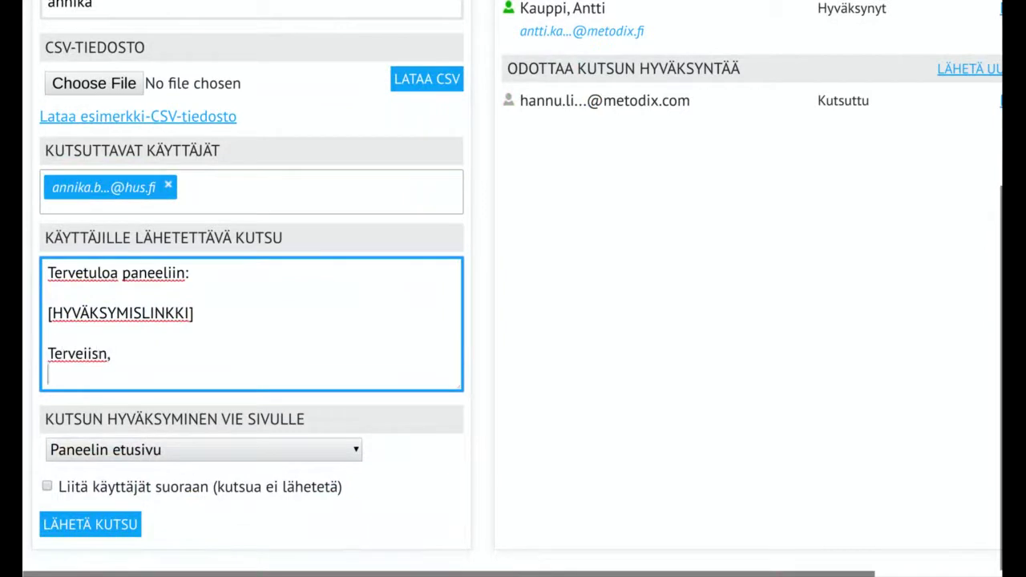
{"action": "type", "text": "Hannu"}
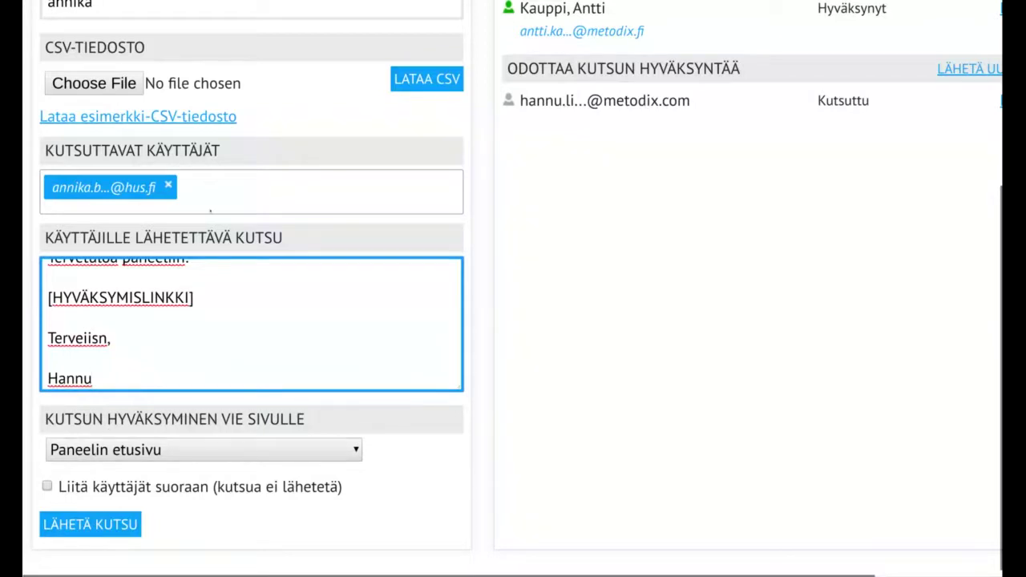
Send the invitation to the user listed in Kutsuttavat käyttäjät, keeping Paneelin etusivu as the landing page
{"action": "scroll", "coordinate": [513, 288], "scroll_direction": "up", "scroll_amount": 1}
{"action": "scroll", "coordinate": [513, 289], "scroll_direction": "down", "scroll_amount": 1}
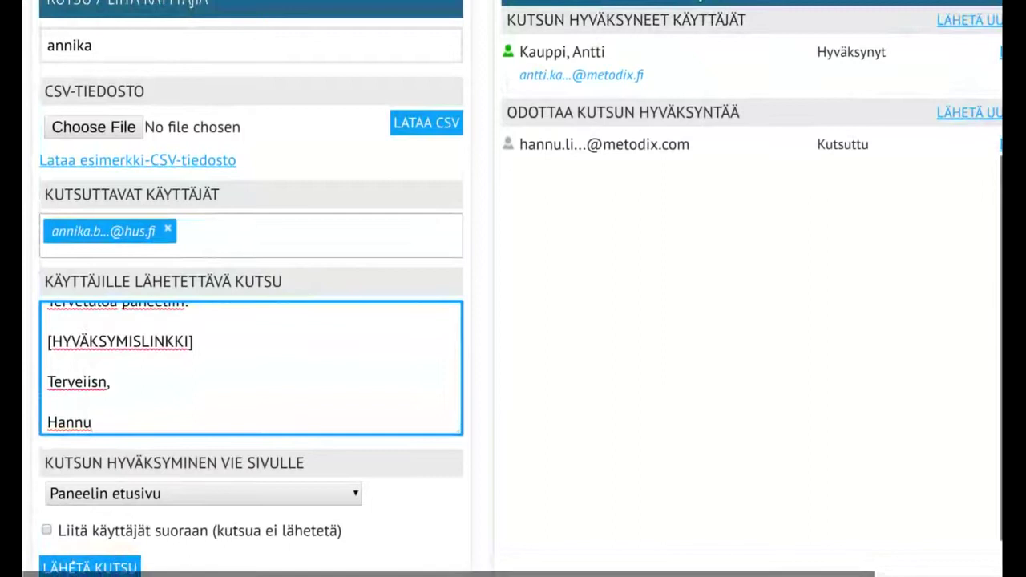
{"action": "left_click", "coordinate": [91, 566]}
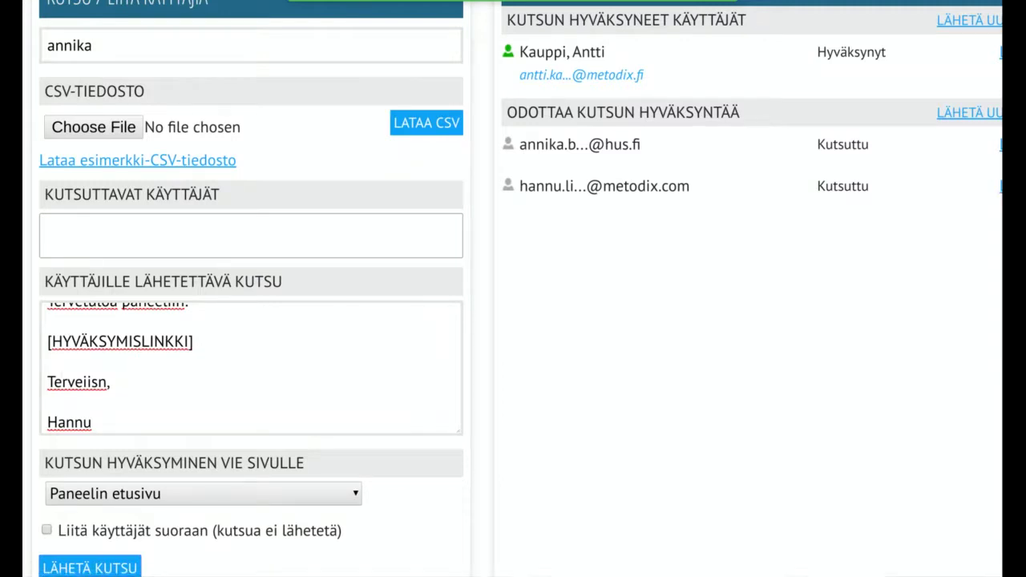
Add the users who accepted their invitation back to Kutsuttavat käyttäjät, send them a new invitation, and look over the invited users
{"action": "left_click", "coordinate": [966, 20]}
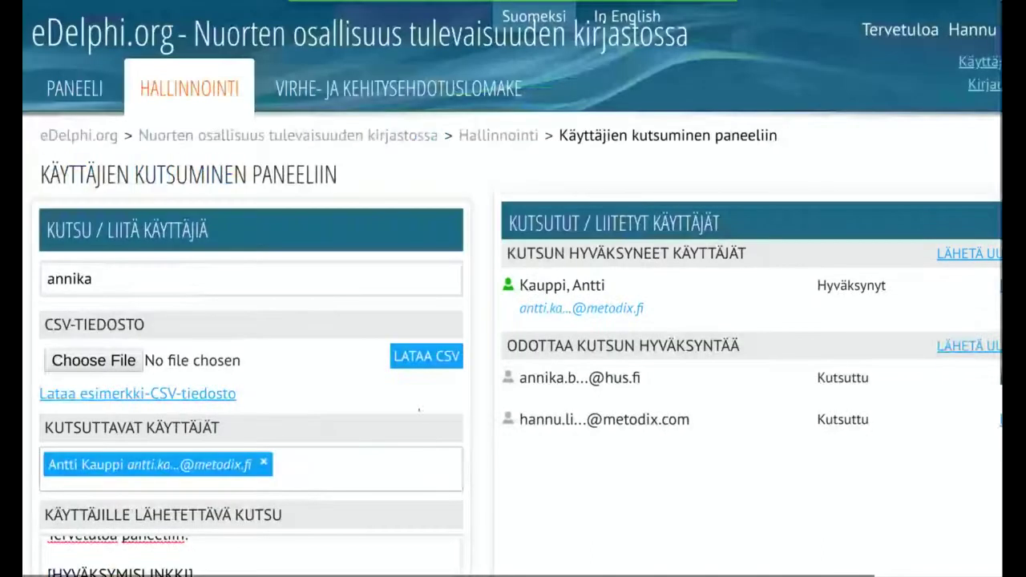
{"action": "scroll", "coordinate": [419, 410], "scroll_direction": "down", "scroll_amount": 3}
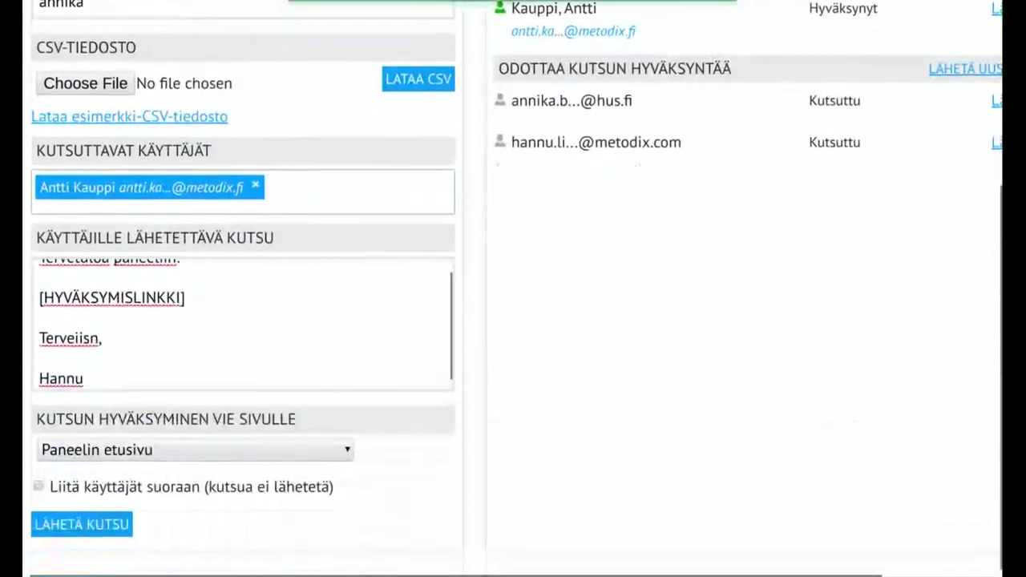
{"action": "left_click", "coordinate": [81, 524]}
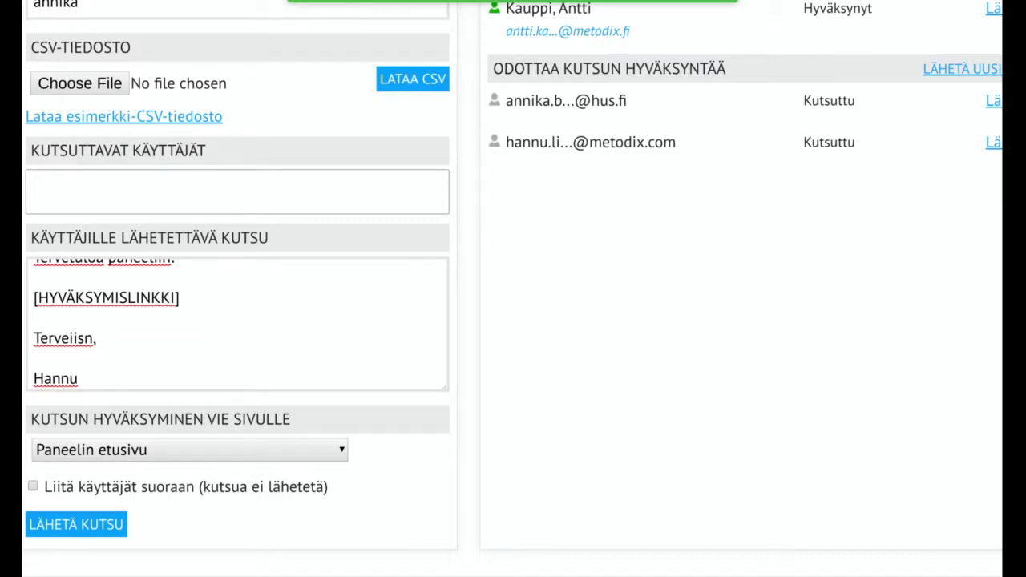
{"action": "scroll", "coordinate": [512, 288], "scroll_direction": "up", "scroll_amount": 2}
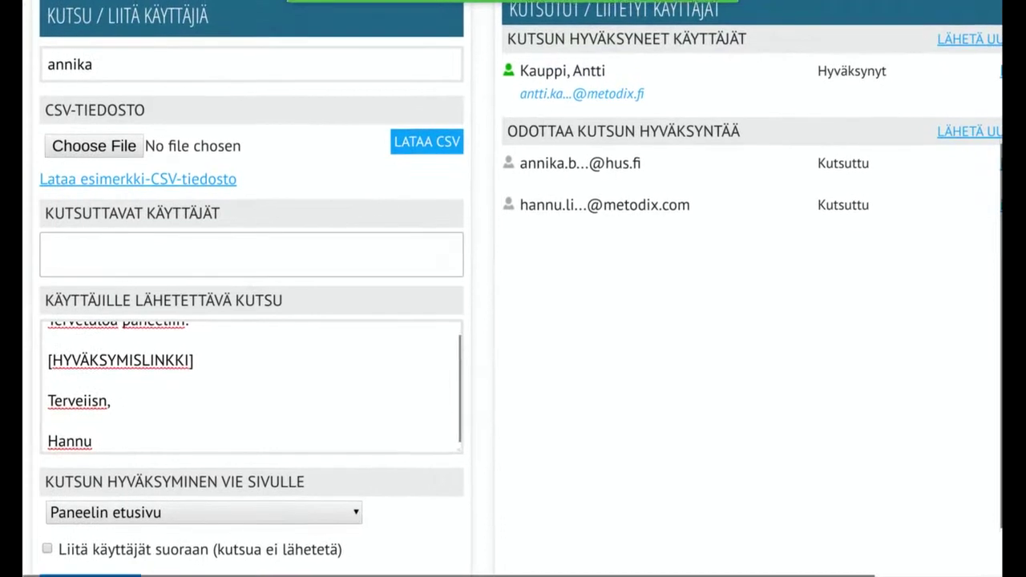
{"action": "scroll", "coordinate": [513, 288], "scroll_direction": "up", "scroll_amount": 1}
{"action": "scroll", "coordinate": [513, 289], "scroll_direction": "down", "scroll_amount": 3}
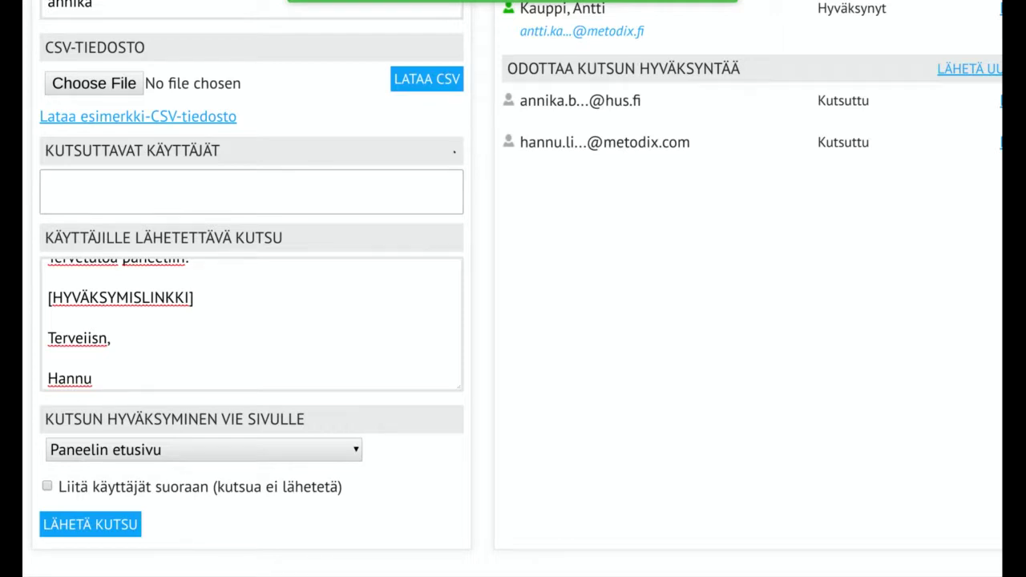
{"action": "scroll", "coordinate": [513, 289], "scroll_direction": "up", "scroll_amount": 3}
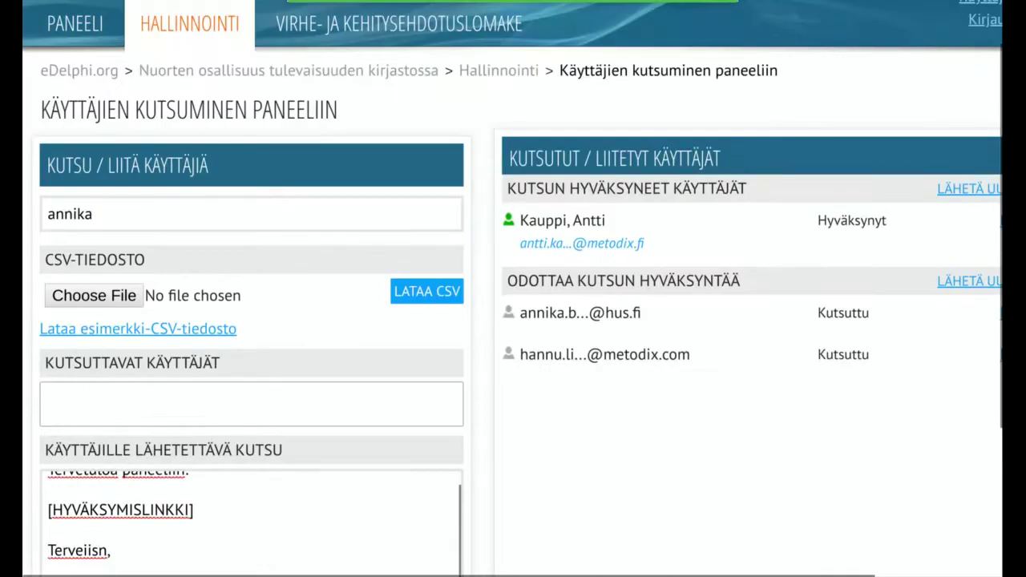
{"action": "scroll", "coordinate": [513, 288], "scroll_direction": "up", "scroll_amount": 1}
Return to the panel's front page, open its survey, and look through the "Ystävän lainaus" and Osallisuuden esteet pages
{"action": "left_click", "coordinate": [74, 87]}
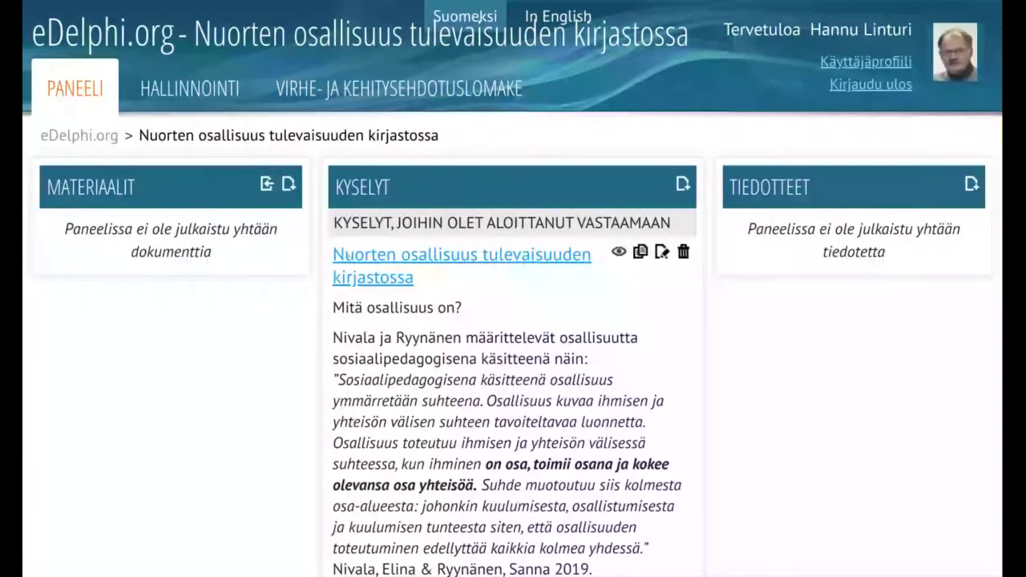
{"action": "scroll", "coordinate": [513, 288], "scroll_direction": "down", "scroll_amount": 1}
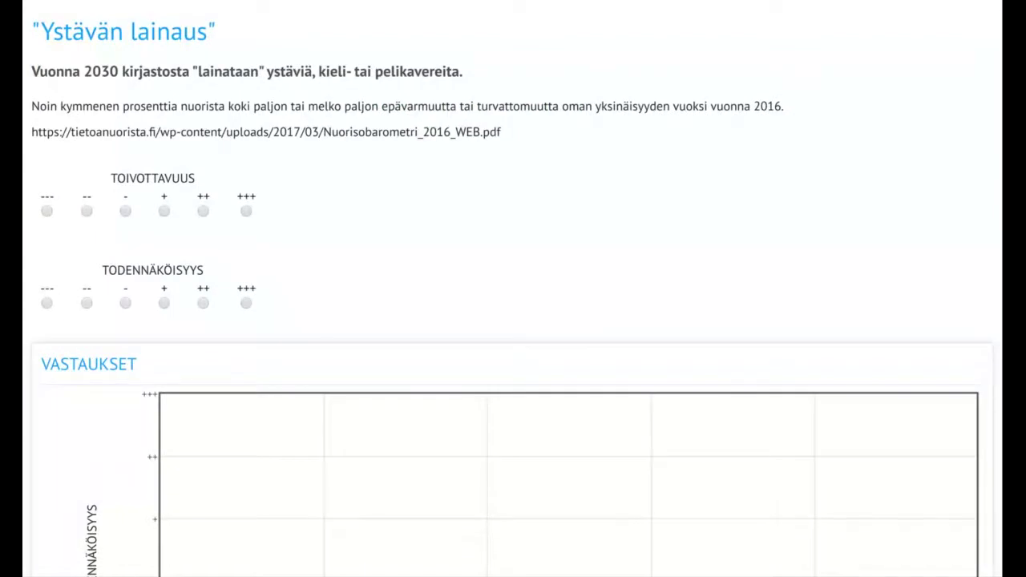
{"action": "scroll", "coordinate": [513, 289], "scroll_direction": "down", "scroll_amount": 5}
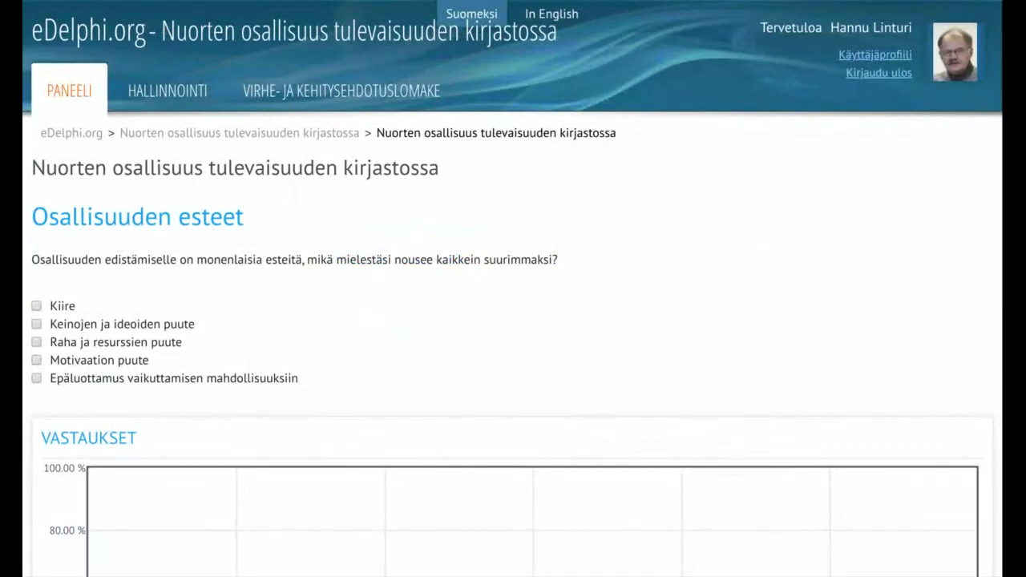
{"action": "scroll", "coordinate": [513, 321], "scroll_direction": "down", "scroll_amount": 5}
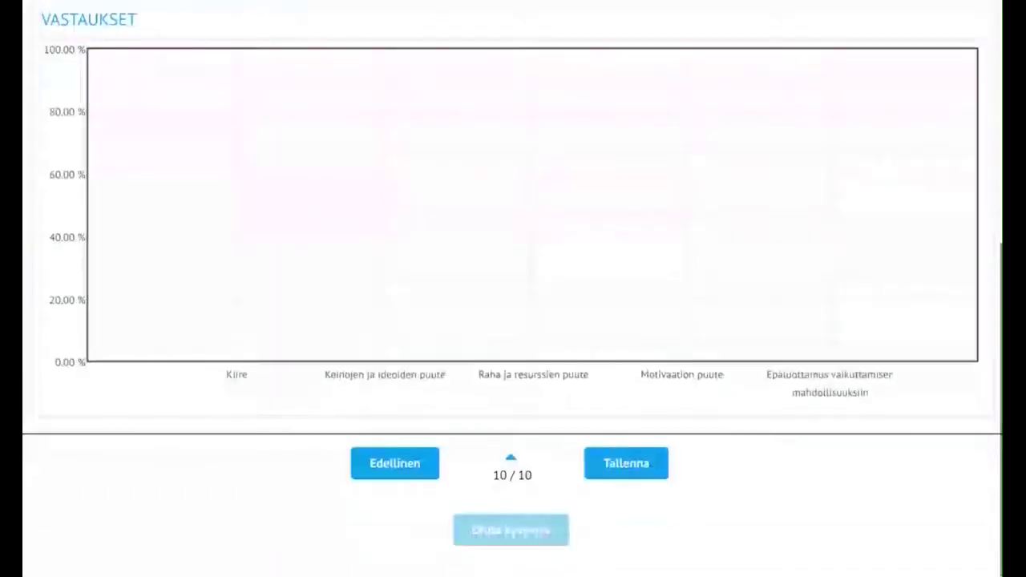
Answer Osallisuuden ydin with Kuulluksi tuleminen, Mukaan ottaminen and Osanottaminen yhteisöä kehittävään toimintaan, and review the answer chart
{"action": "left_click", "coordinate": [399, 383]}
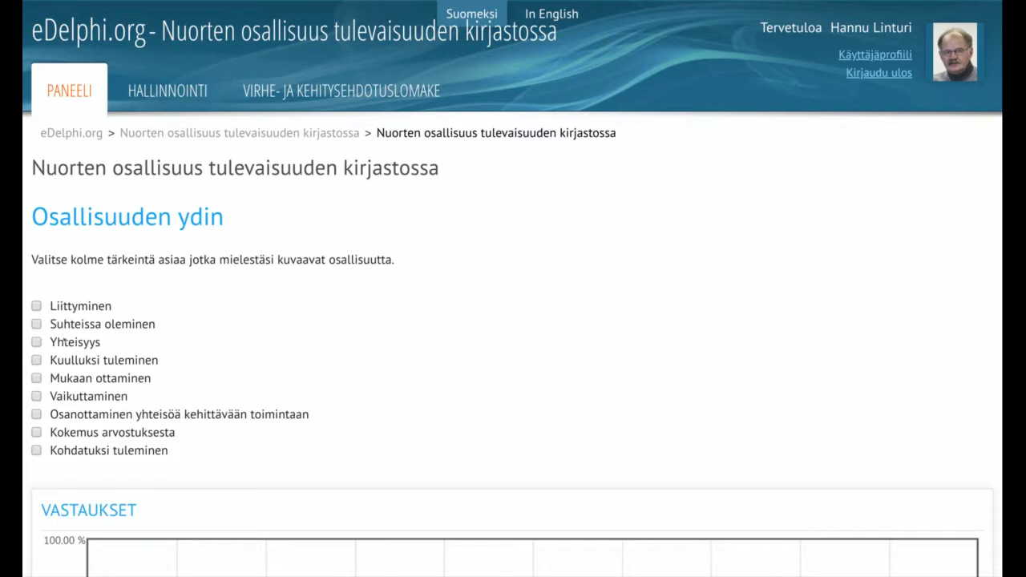
{"action": "left_click", "coordinate": [37, 360]}
{"action": "left_click", "coordinate": [36, 378]}
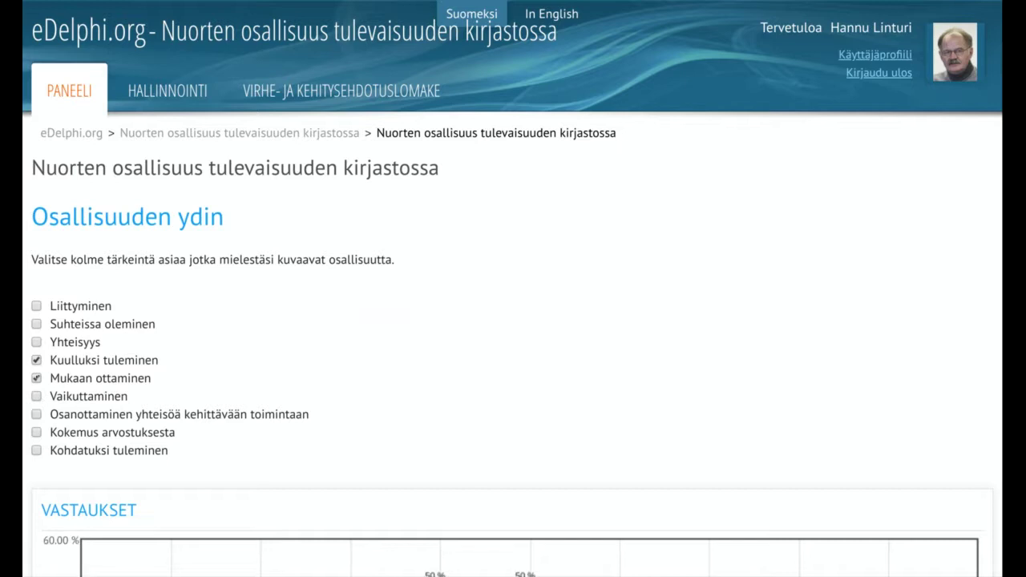
{"action": "left_click", "coordinate": [37, 413]}
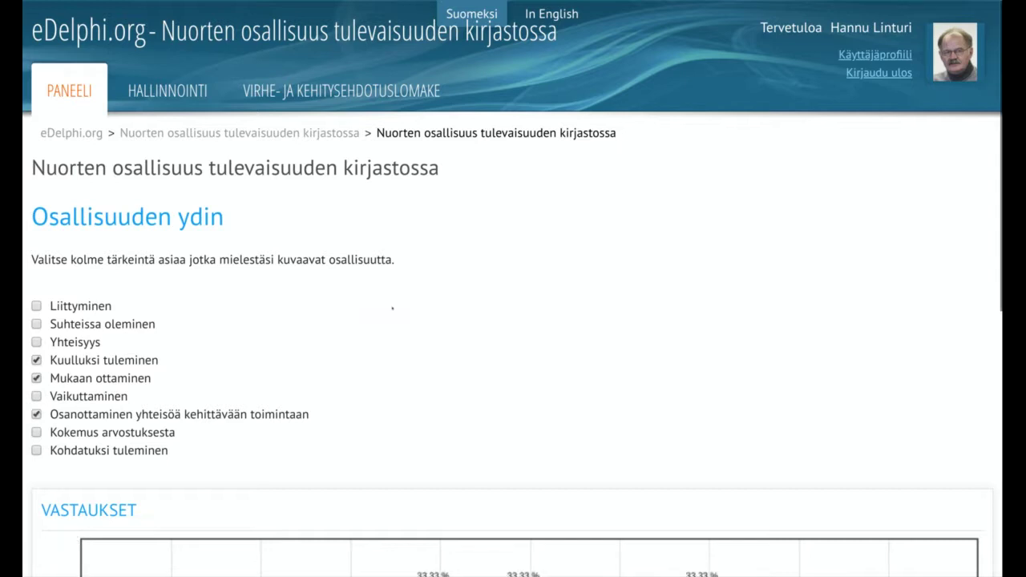
{"action": "scroll", "coordinate": [513, 321], "scroll_direction": "down", "scroll_amount": 5}
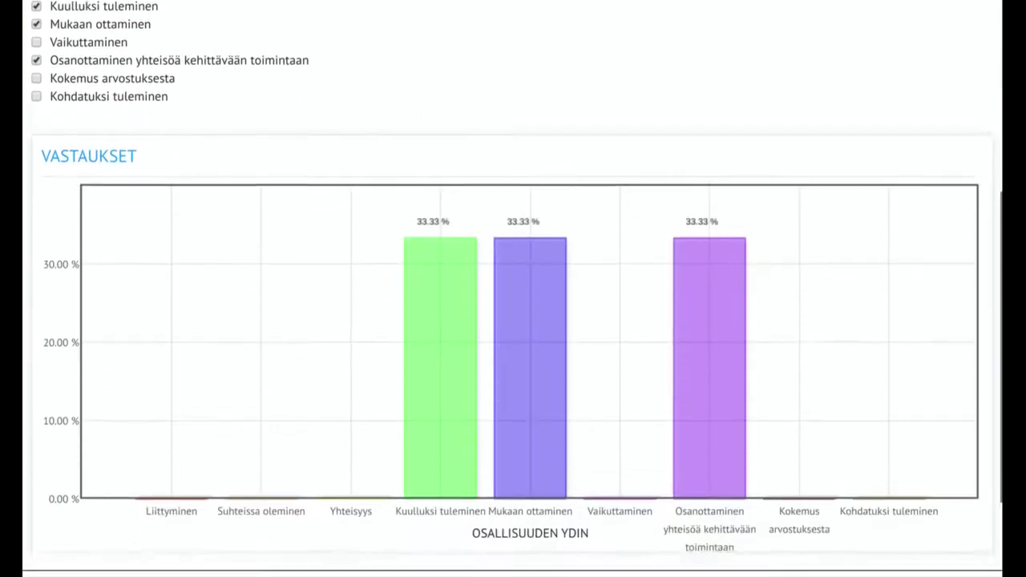
{"action": "scroll", "coordinate": [512, 320], "scroll_direction": "up", "scroll_amount": 2}
{"action": "scroll", "coordinate": [512, 320], "scroll_direction": "down", "scroll_amount": 1}
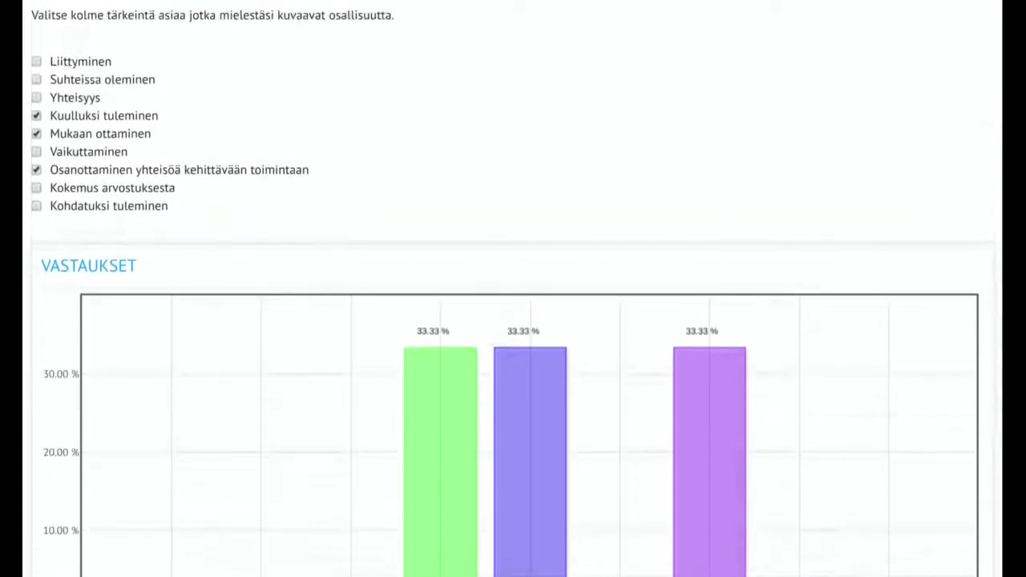
{"action": "scroll", "coordinate": [513, 320], "scroll_direction": "down", "scroll_amount": 4}
{"action": "scroll", "coordinate": [513, 321], "scroll_direction": "up", "scroll_amount": 7}
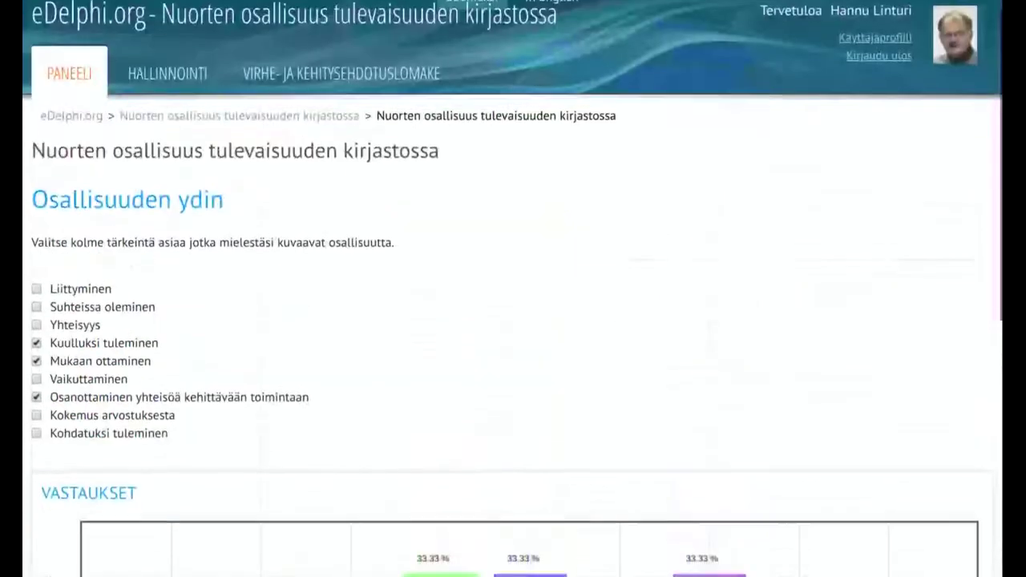
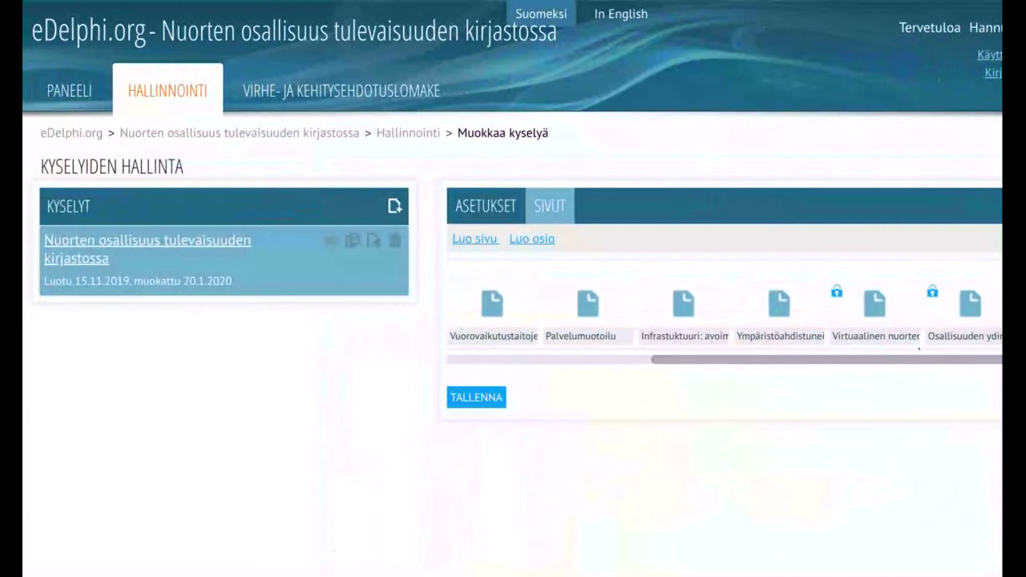
Open the Virtuaalinen nuortentila page in the survey's page editor
{"action": "left_click", "coordinate": [895, 308]}
{"action": "left_click", "coordinate": [906, 362]}
{"action": "left_click", "coordinate": [885, 297]}
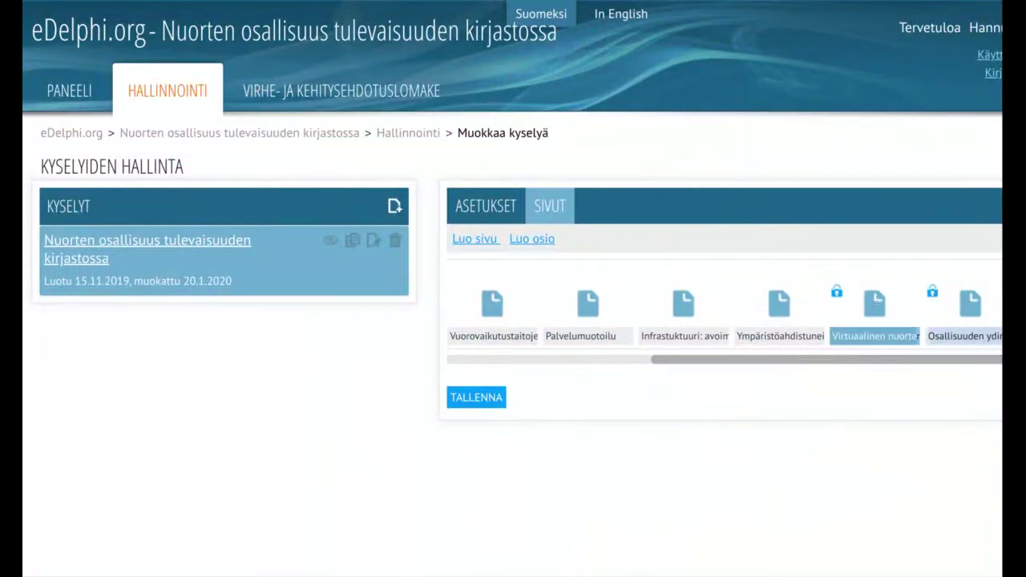
{"action": "mouse_move", "coordinate": [878, 301]}
{"action": "left_mouse_down"}
{"action": "mouse_move", "coordinate": [690, 303]}
{"action": "mouse_move", "coordinate": [624, 317]}
{"action": "mouse_move", "coordinate": [882, 317]}
{"action": "mouse_move", "coordinate": [868, 303]}
{"action": "left_mouse_up"}
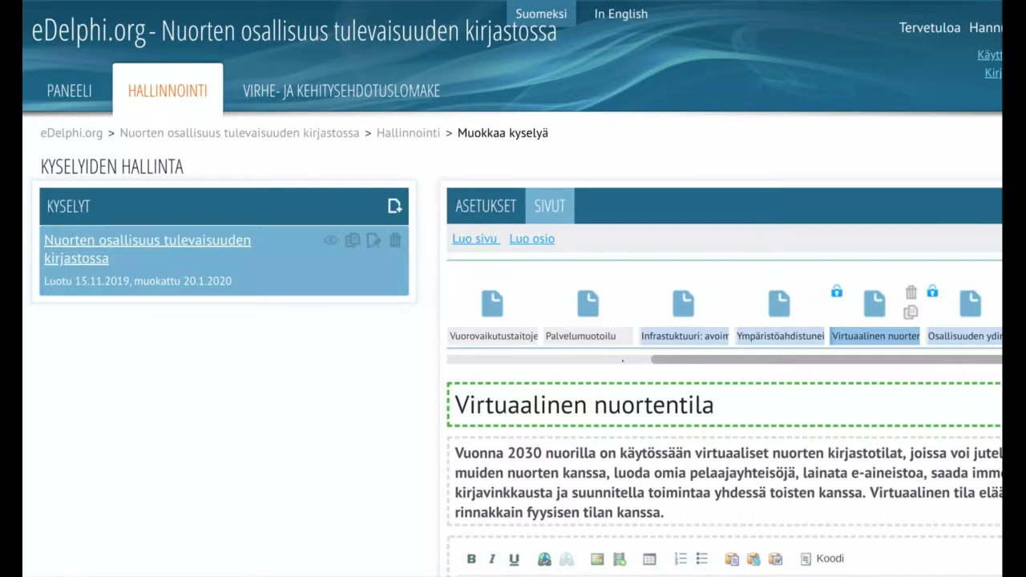
Look through the survey's row of pages and the Virtuaalinen nuortentila page's icons, and return to the panel's front page
{"action": "left_click_drag", "start_coordinate": [700, 362], "coordinate": [619, 350]}
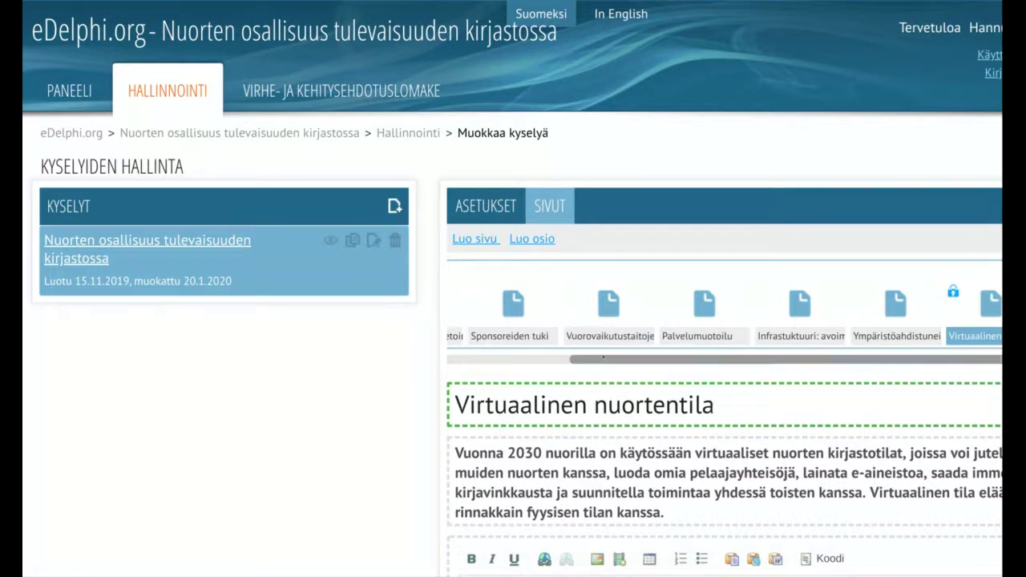
{"action": "left_click_drag", "start_coordinate": [590, 358], "coordinate": [565, 358]}
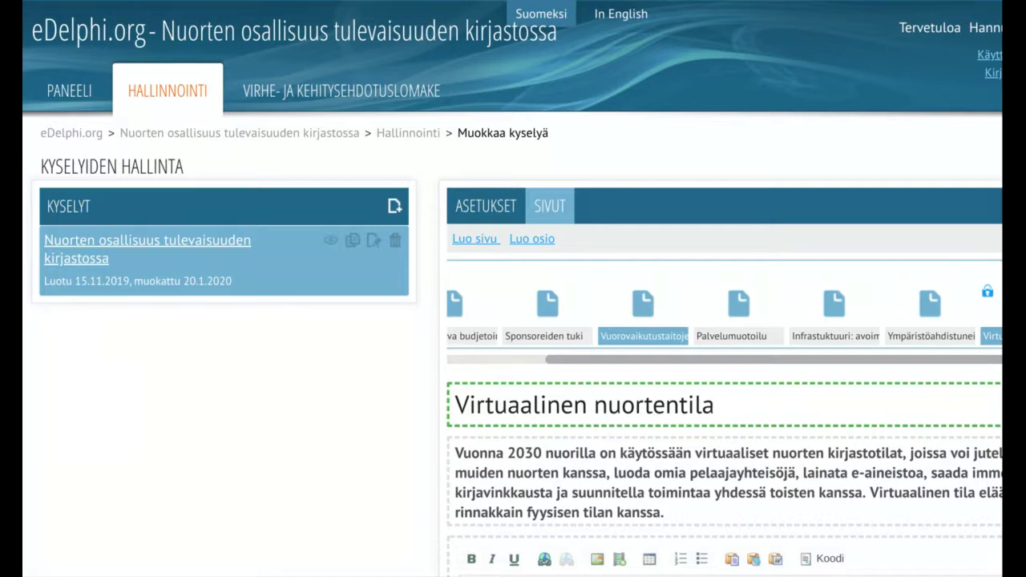
{"action": "scroll", "coordinate": [653, 403], "scroll_direction": "down", "scroll_amount": 1}
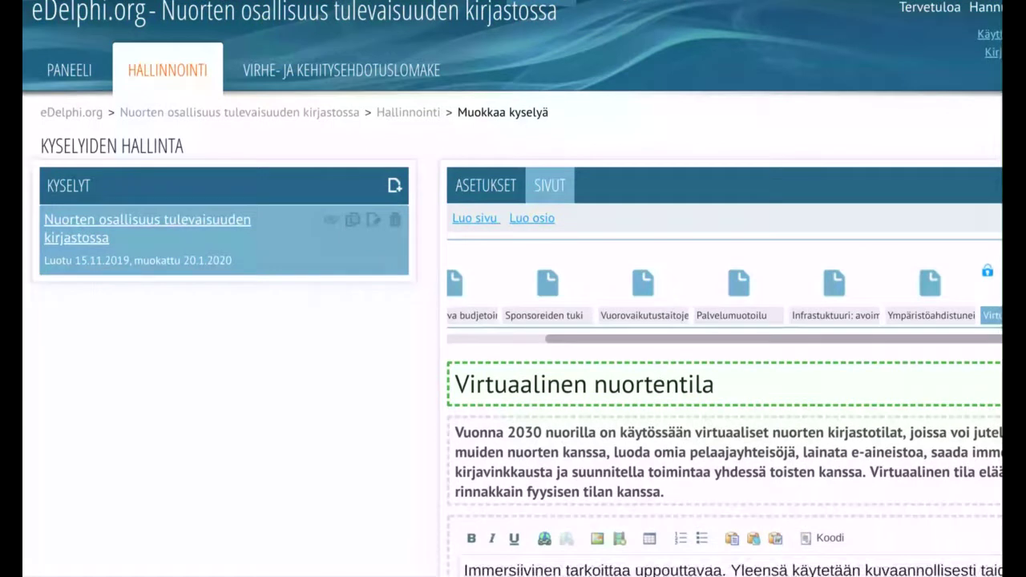
{"action": "scroll", "coordinate": [852, 341], "scroll_direction": "right", "scroll_amount": 1}
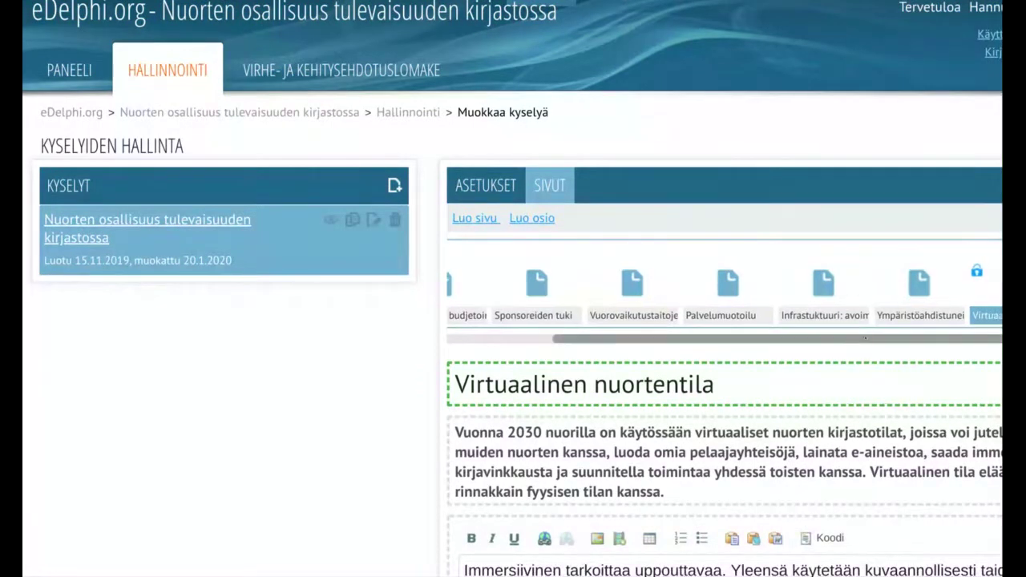
{"action": "left_click_drag", "start_coordinate": [865, 338], "coordinate": [974, 331]}
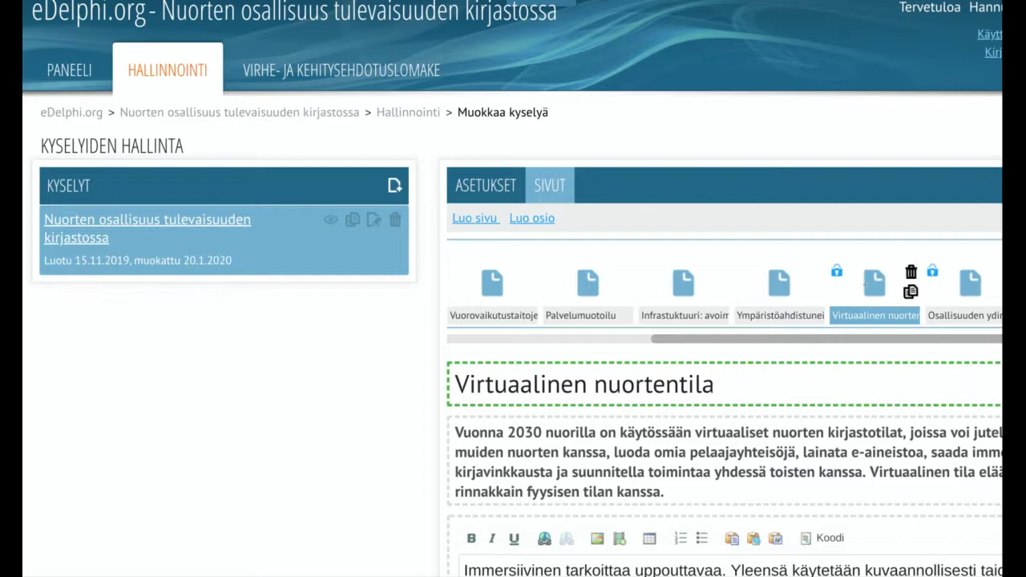
{"action": "mouse_move", "coordinate": [871, 267]}
{"action": "left_mouse_down"}
{"action": "mouse_move", "coordinate": [488, 277]}
{"action": "mouse_move", "coordinate": [793, 277]}
{"action": "mouse_move", "coordinate": [879, 265]}
{"action": "mouse_move", "coordinate": [875, 272]}
{"action": "left_mouse_up"}
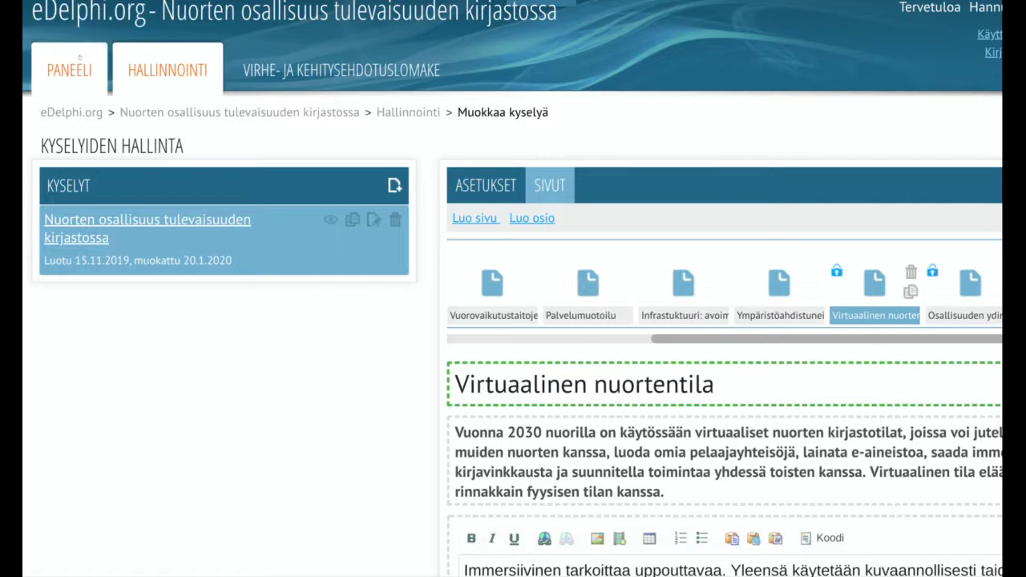
{"action": "left_click", "coordinate": [81, 59]}
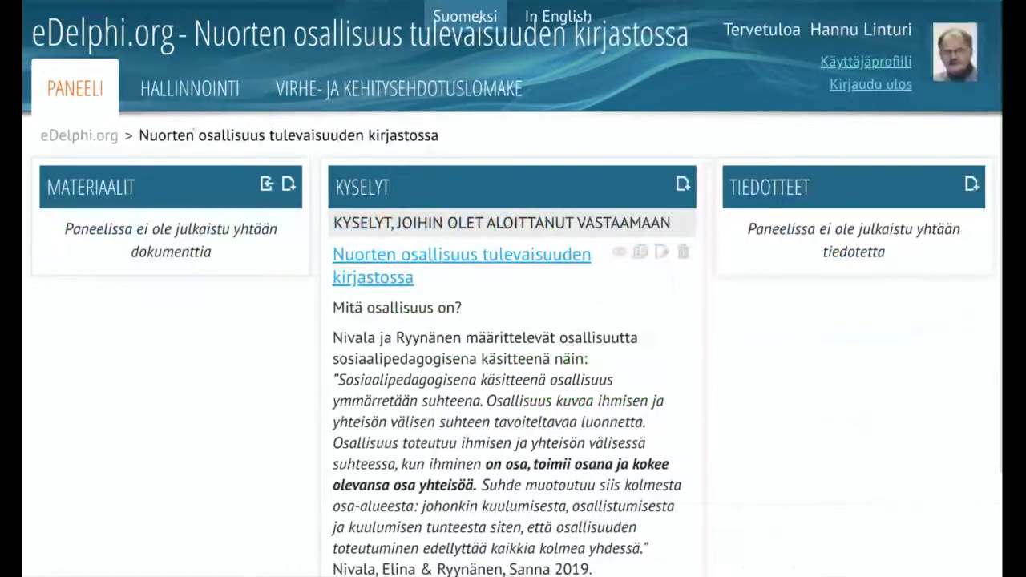